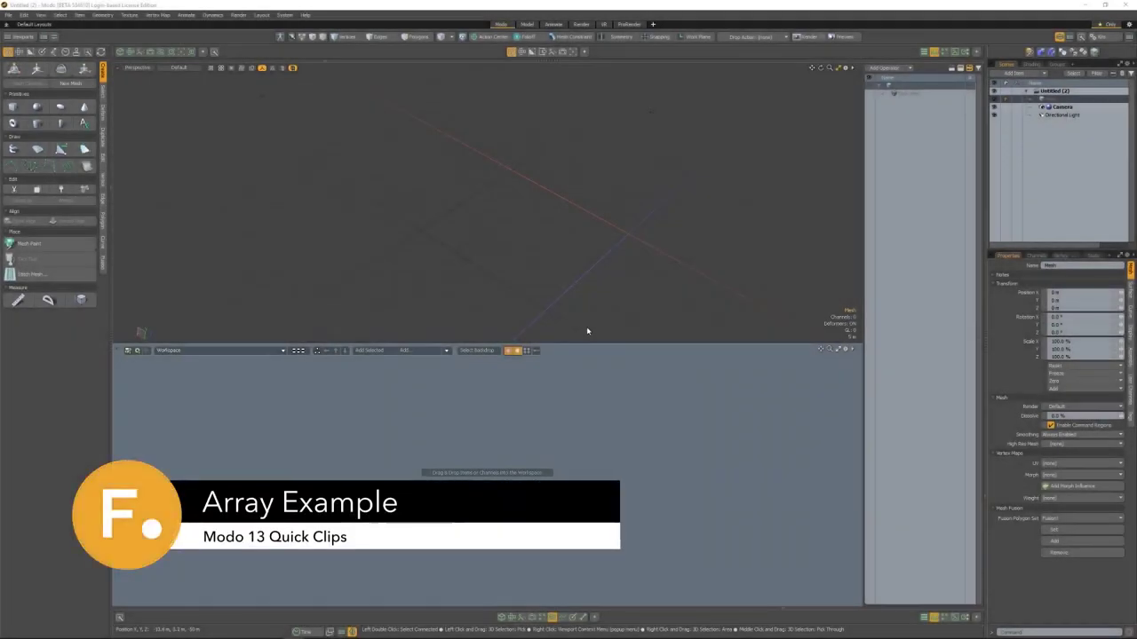
Draw three separate, roughly parallel curves near the origin in the Top view with the Curve tool.
left_click(11, 167)
key("ctrl+space")
left_click(452, 222)
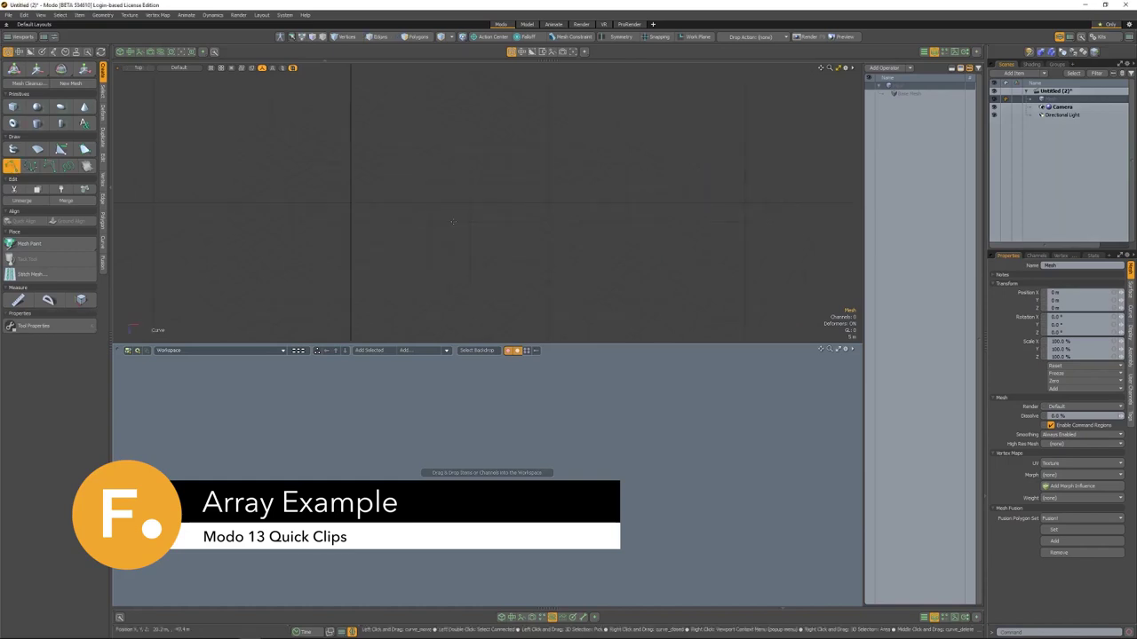
scroll(555, 246, "up", 5)
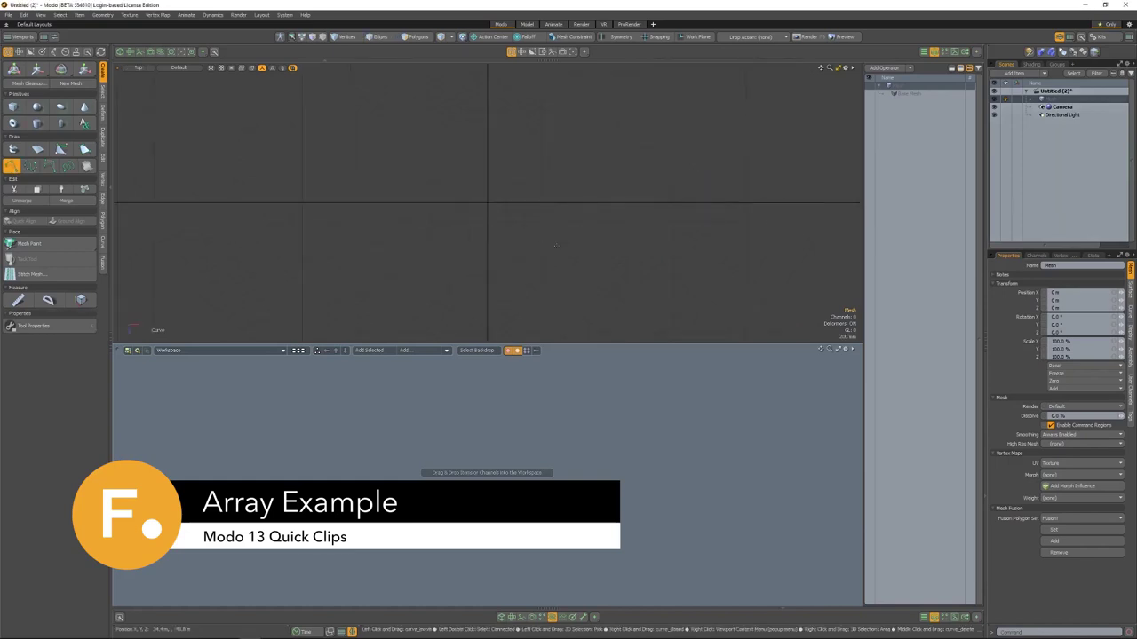
left_click(630, 274)
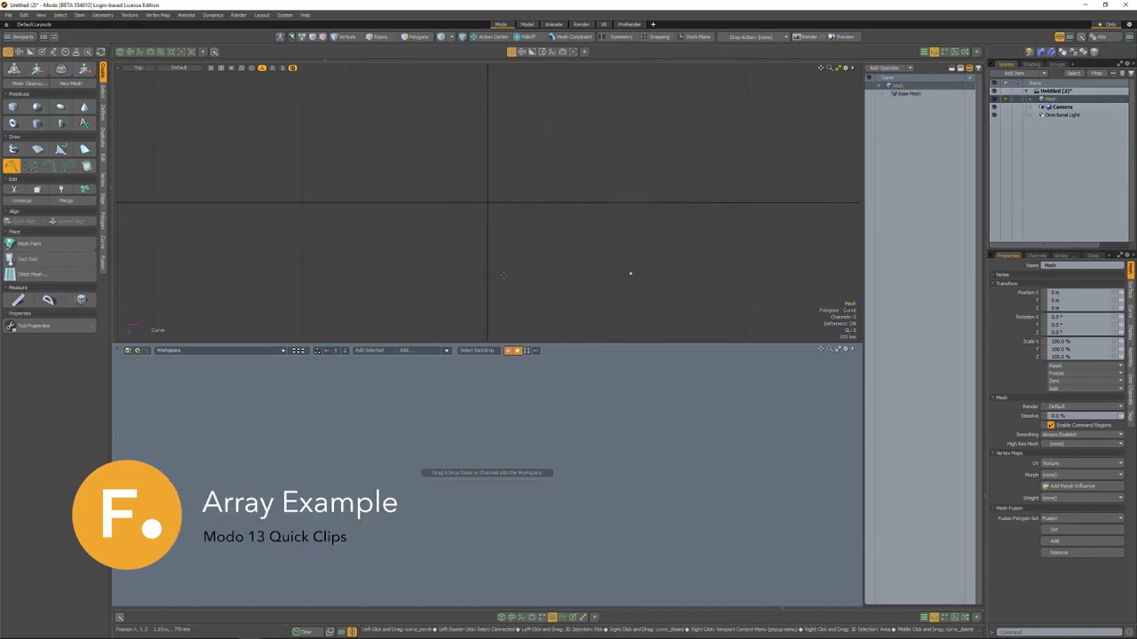
left_click(644, 170, "shift")
scroll(559, 254, "down", 4)
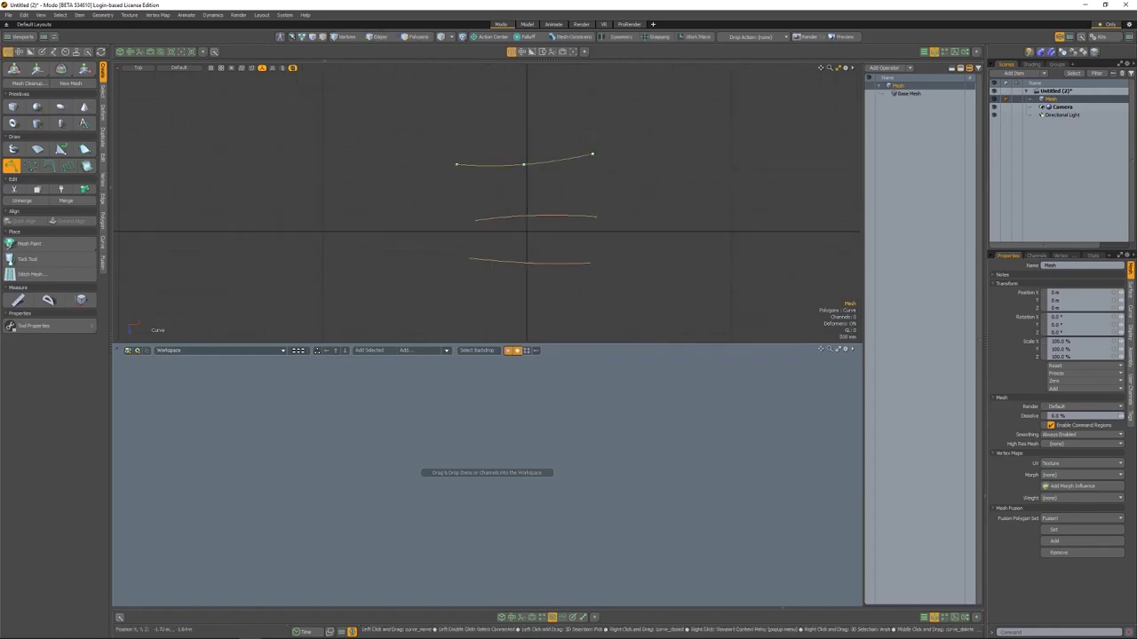
key("space")
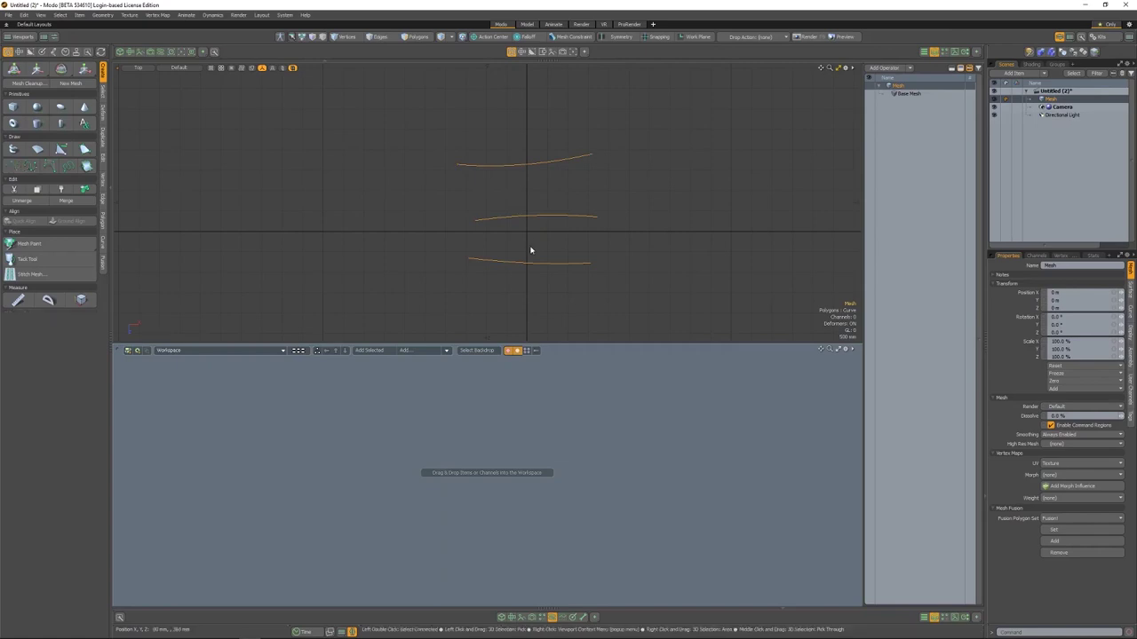
Rename the mesh item holding the drawn curves as Curves and add it to the schematic workspace.
right_click(1021, 99)
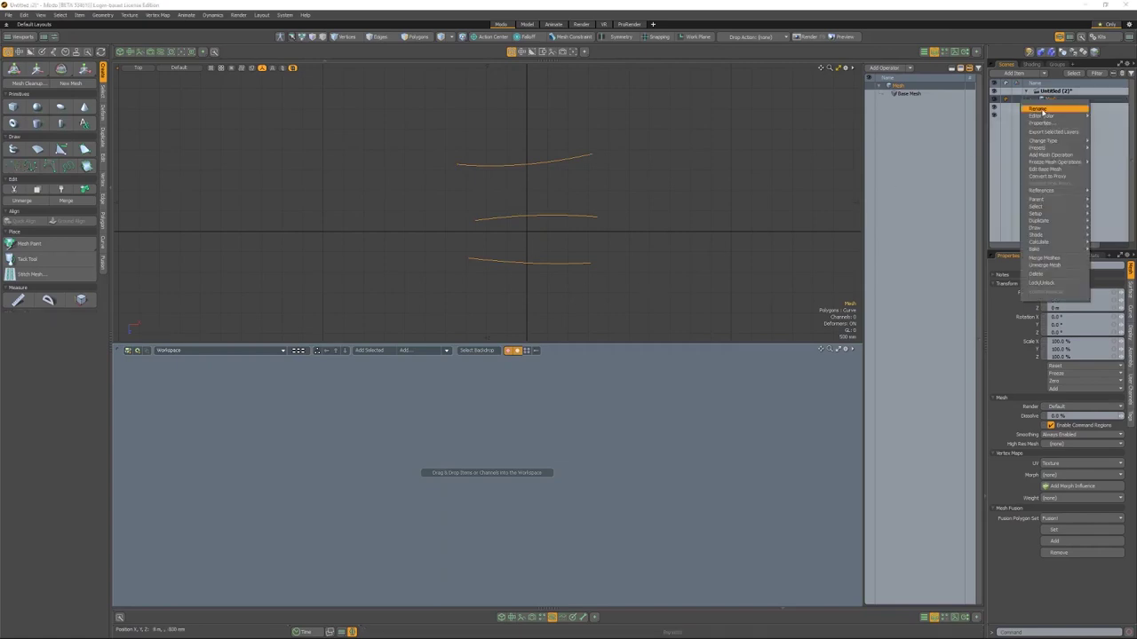
left_click(1042, 113)
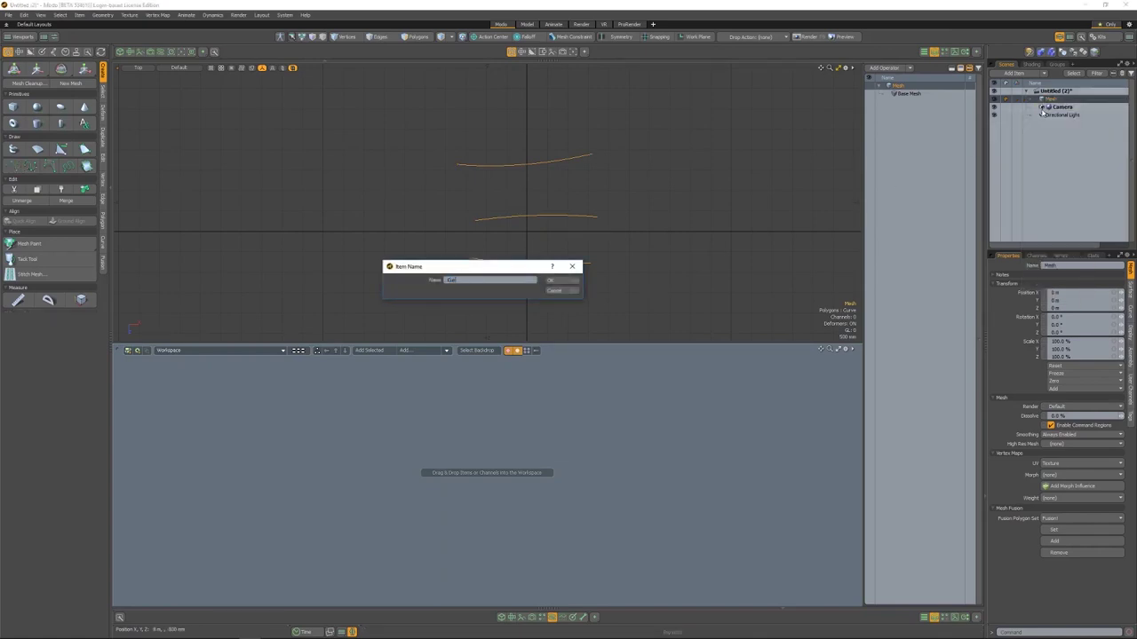
key("Return")
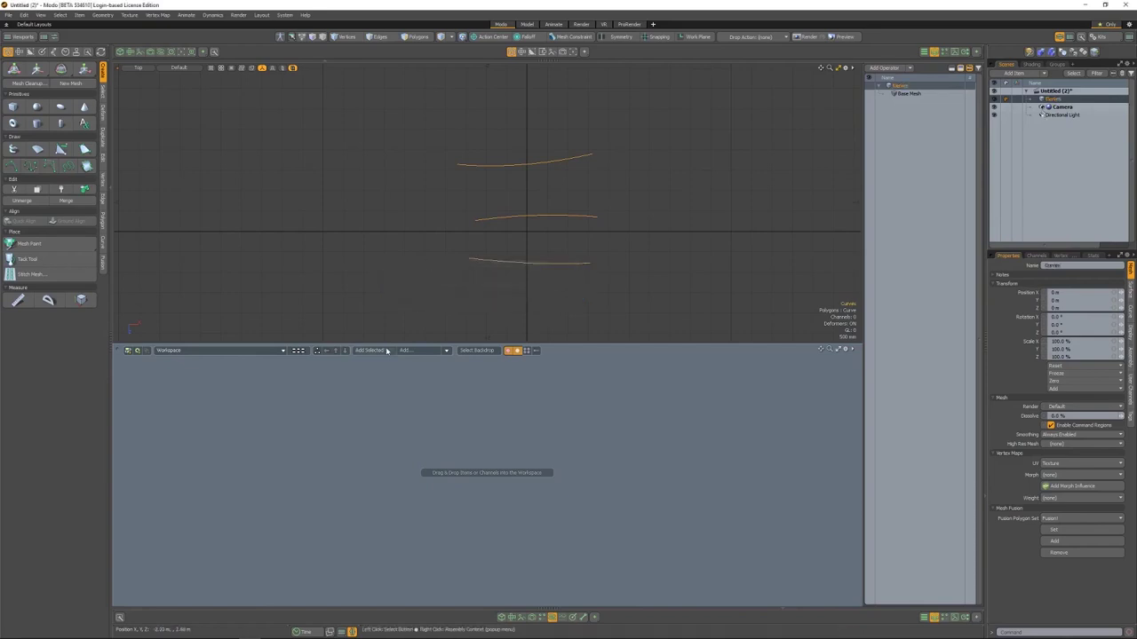
left_click_drag(1053, 99, 491, 458)
left_click(496, 429)
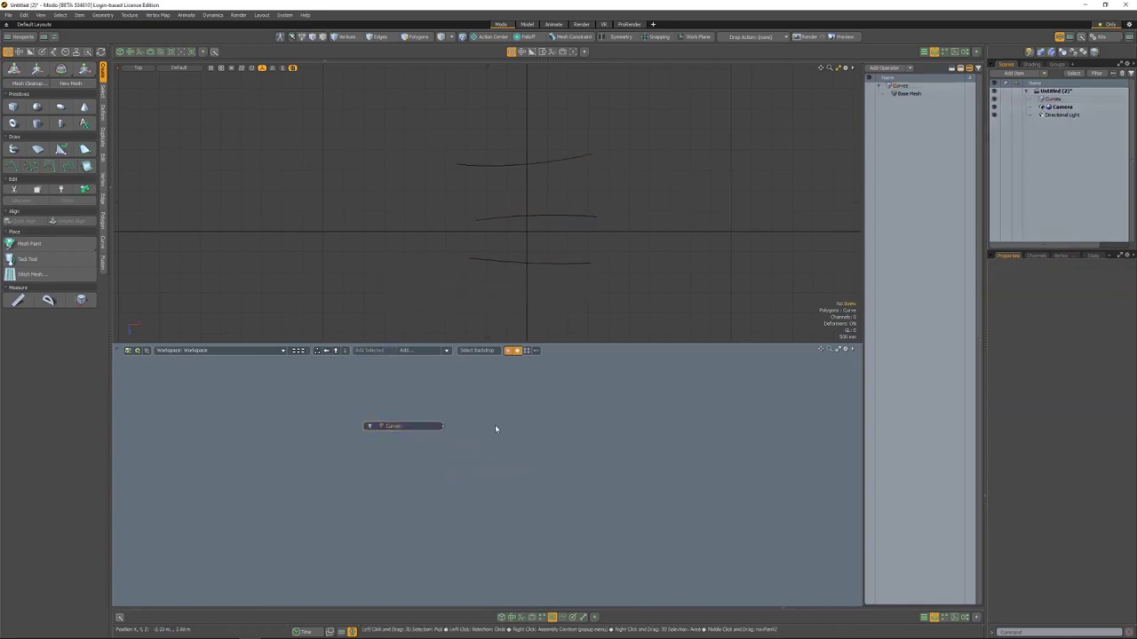
Add a Curves to Array node beside the Curves node and link the Curves item to its Curves input.
left_click(405, 352)
type("arra")
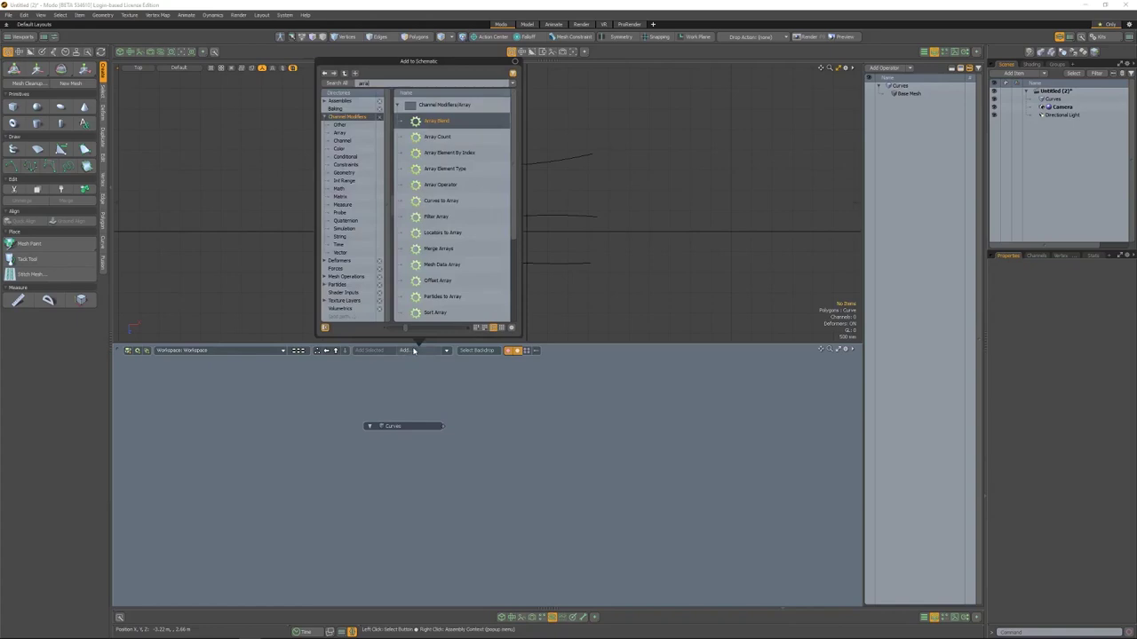
double_click(452, 202)
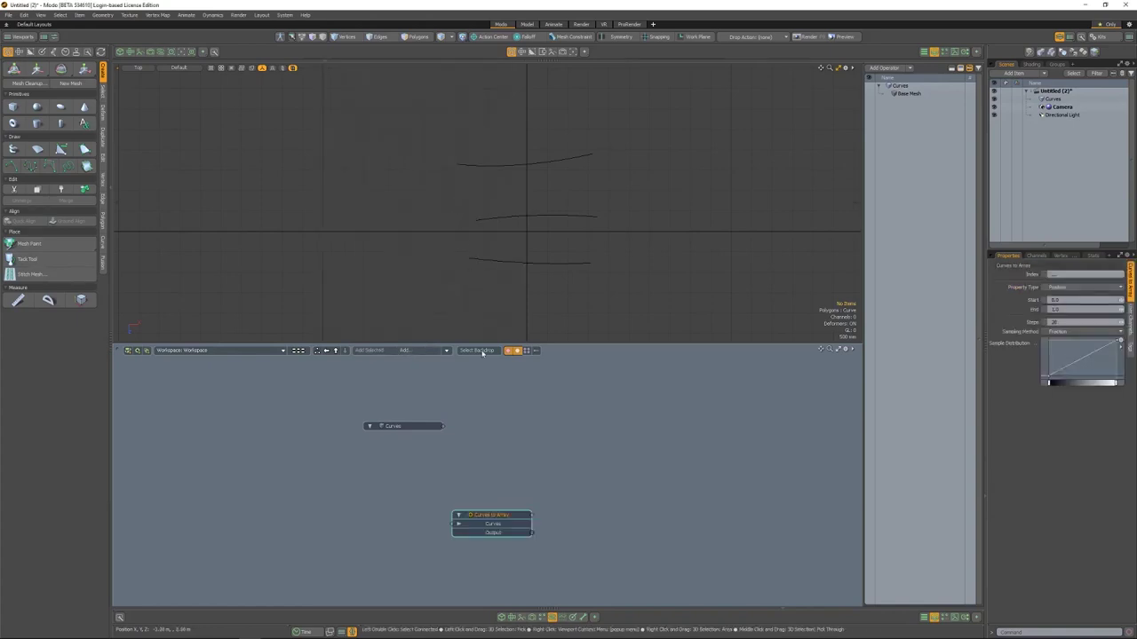
left_click_drag(488, 515, 524, 427)
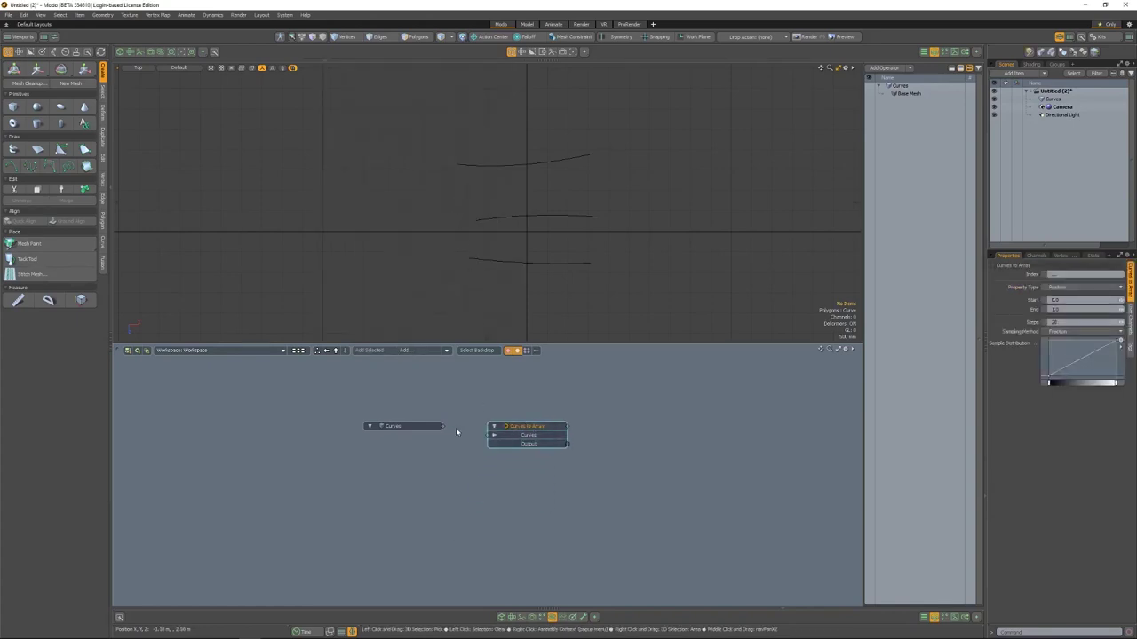
left_click_drag(441, 426, 494, 437)
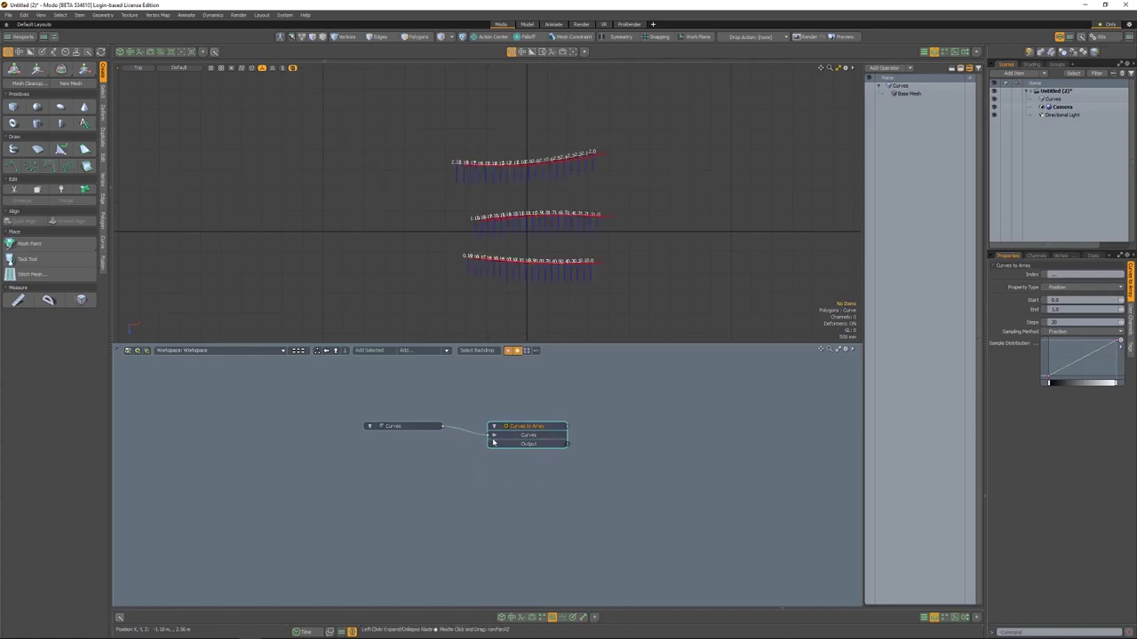
left_click(612, 429)
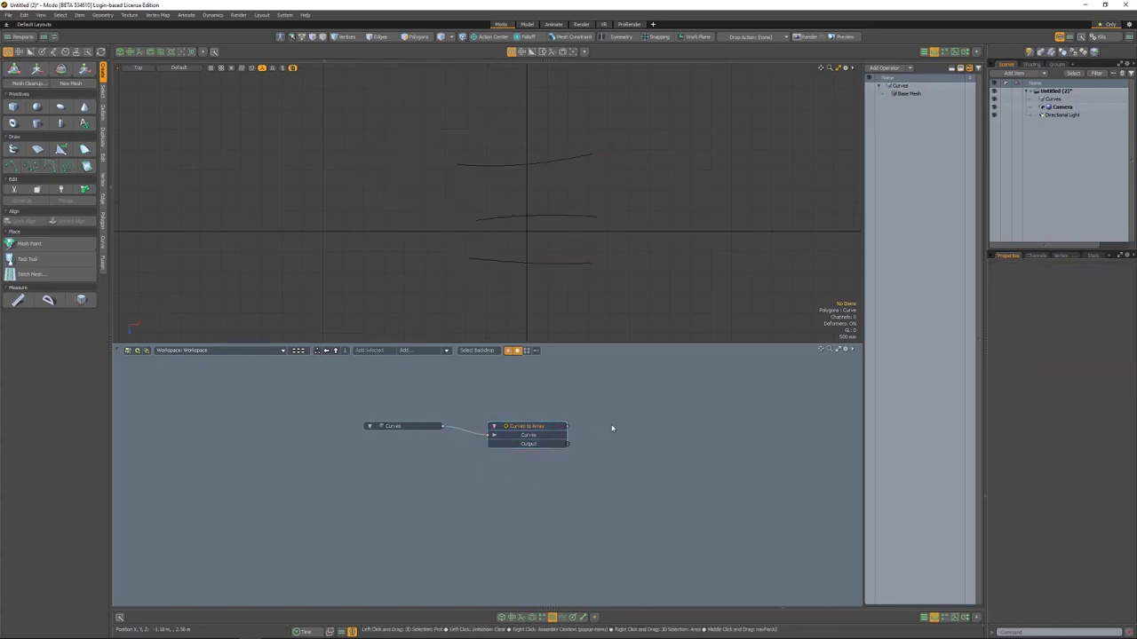
Create a new mesh item named Mesh and place it in the schematic beyond the Curves to Array node.
left_click(1054, 99)
key("n")
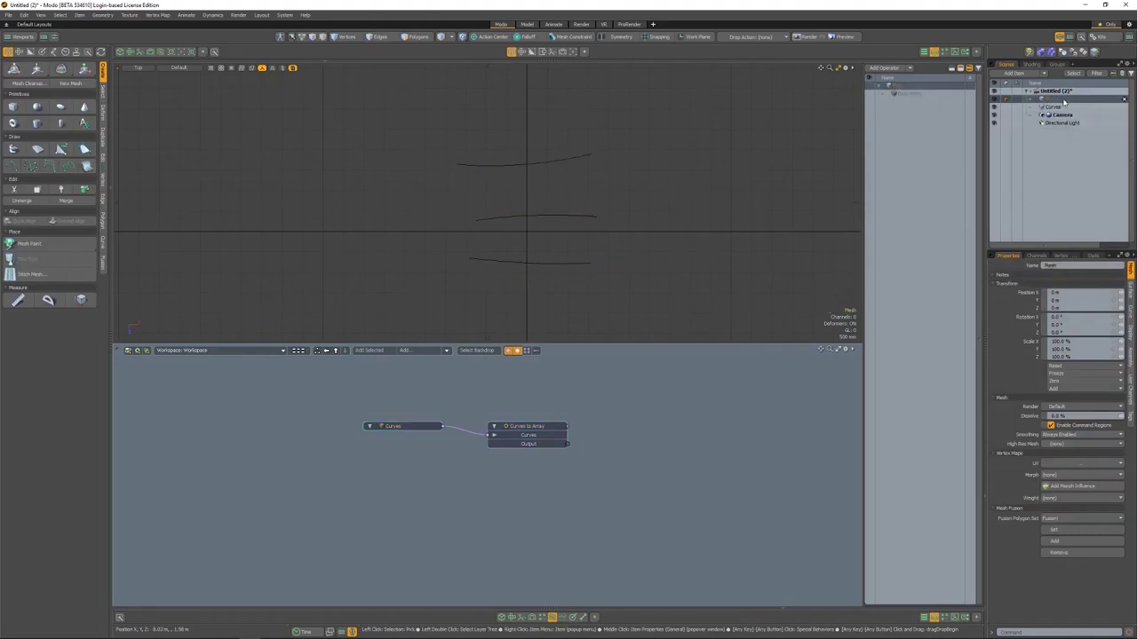
right_click(1055, 101)
left_click(1042, 109)
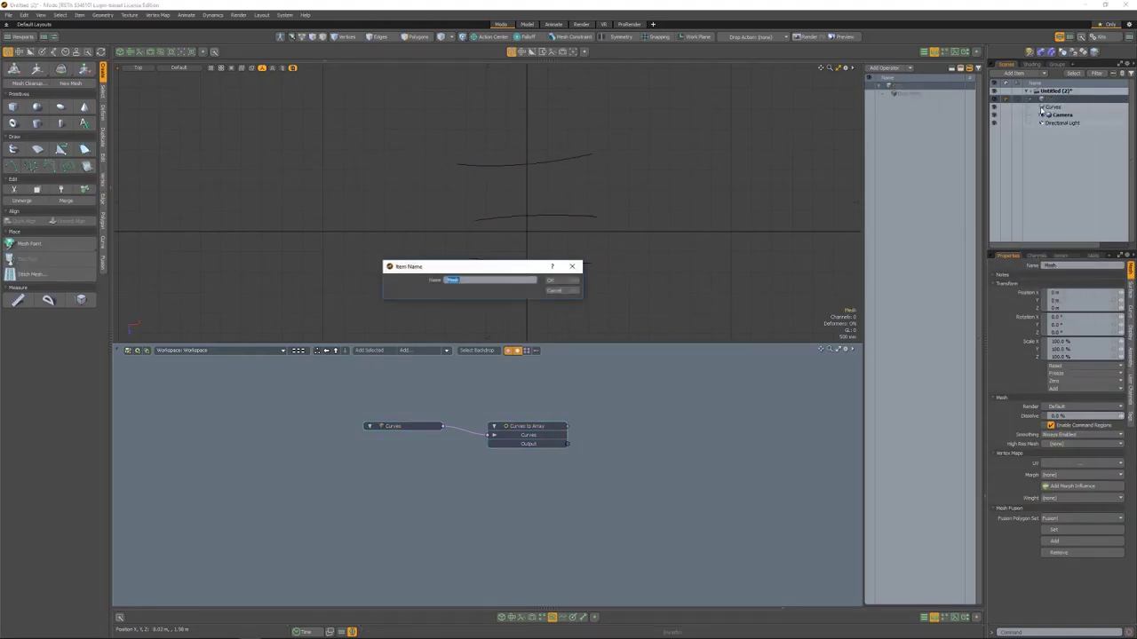
key("Return")
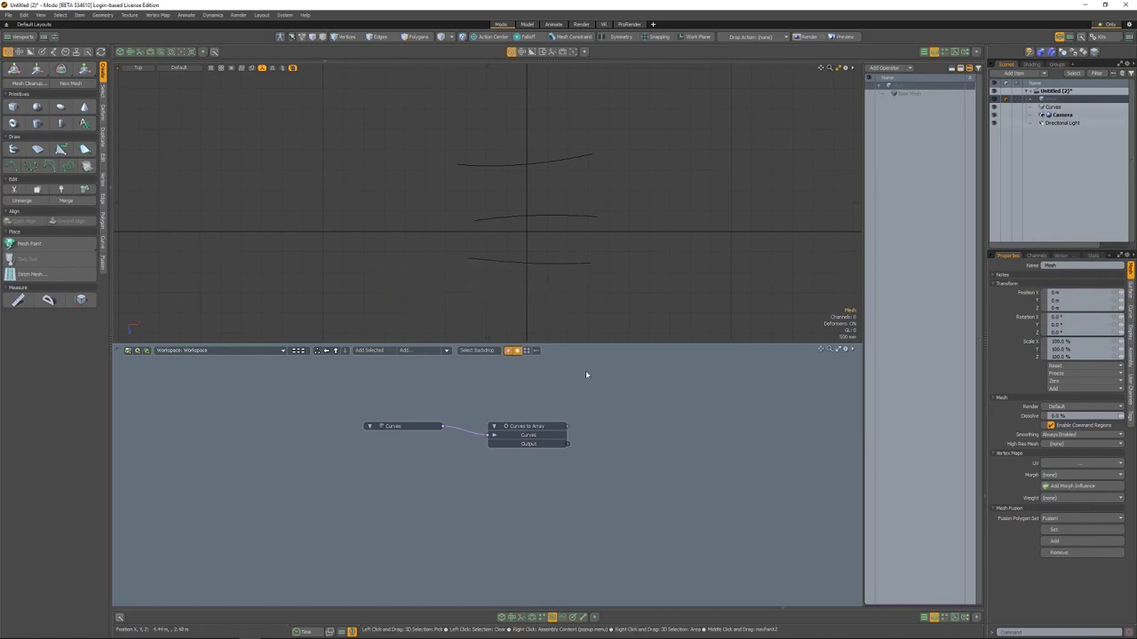
left_click(368, 350)
left_click_drag(522, 524, 683, 455)
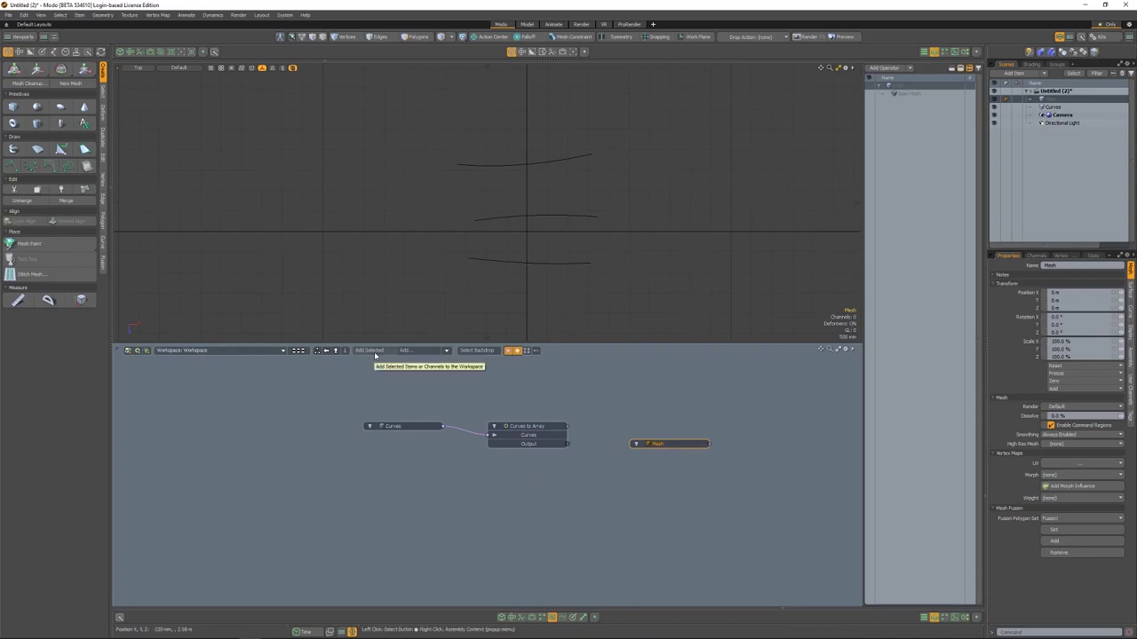
Add a Create Polygons operation to the new mesh and link the Curves to Array Output to its Positions input.
left_click(412, 350)
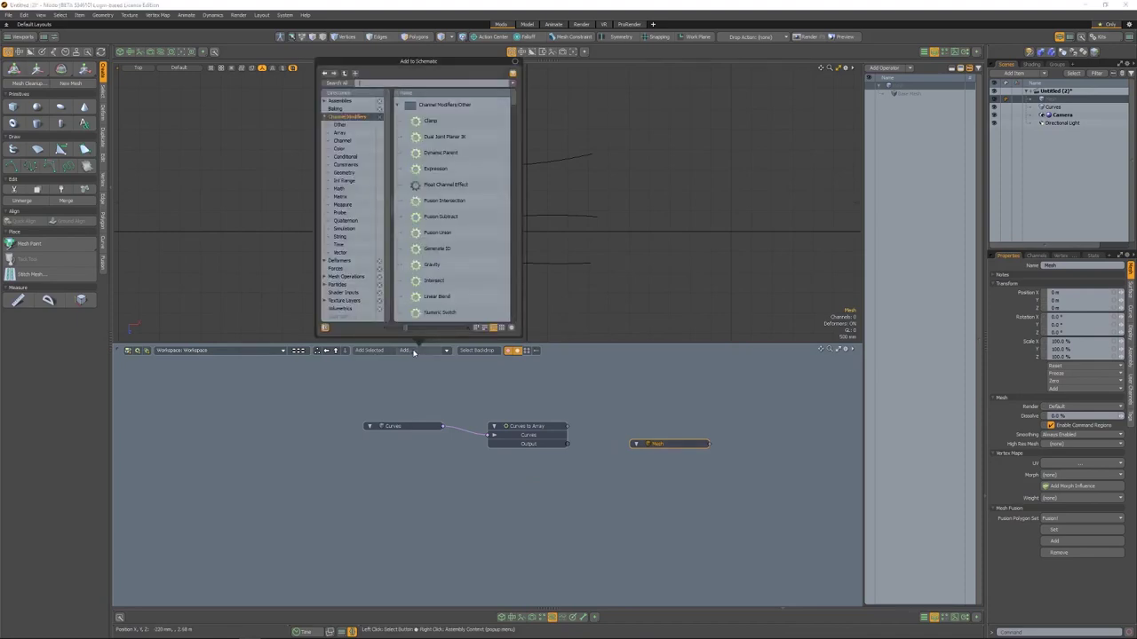
type("poly")
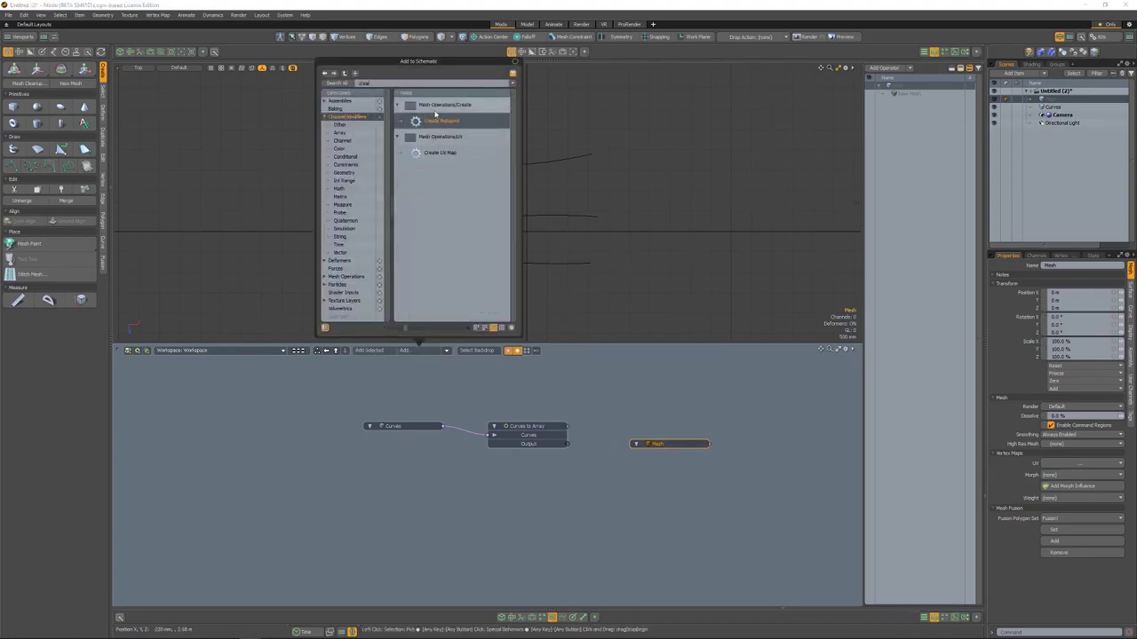
double_click(441, 121)
left_click_drag(530, 487, 664, 420)
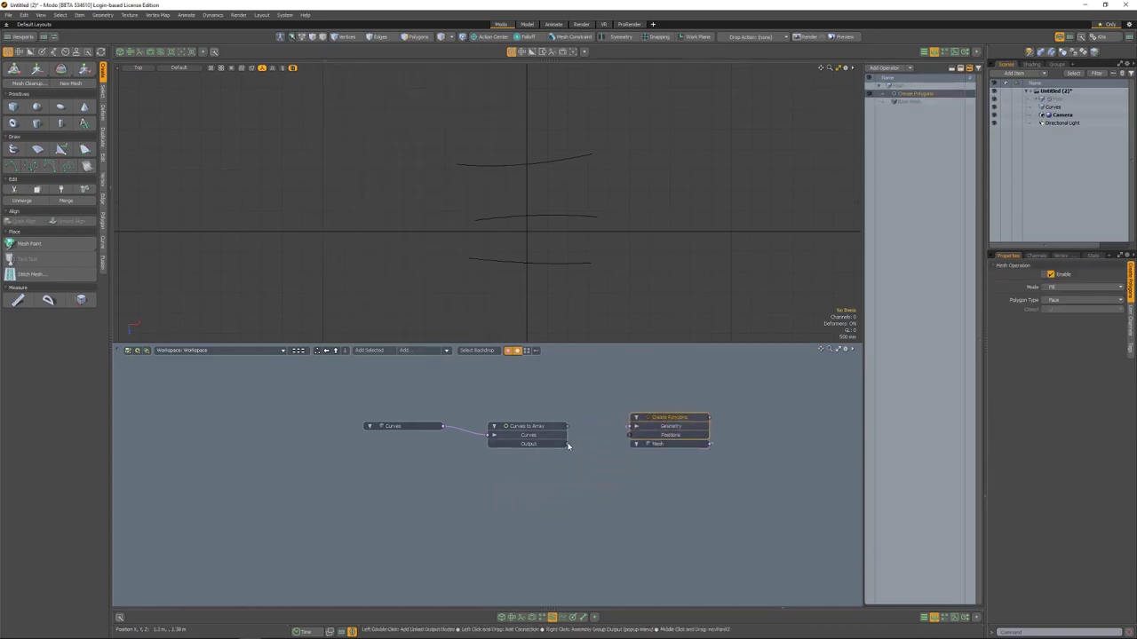
left_click_drag(568, 443, 632, 436)
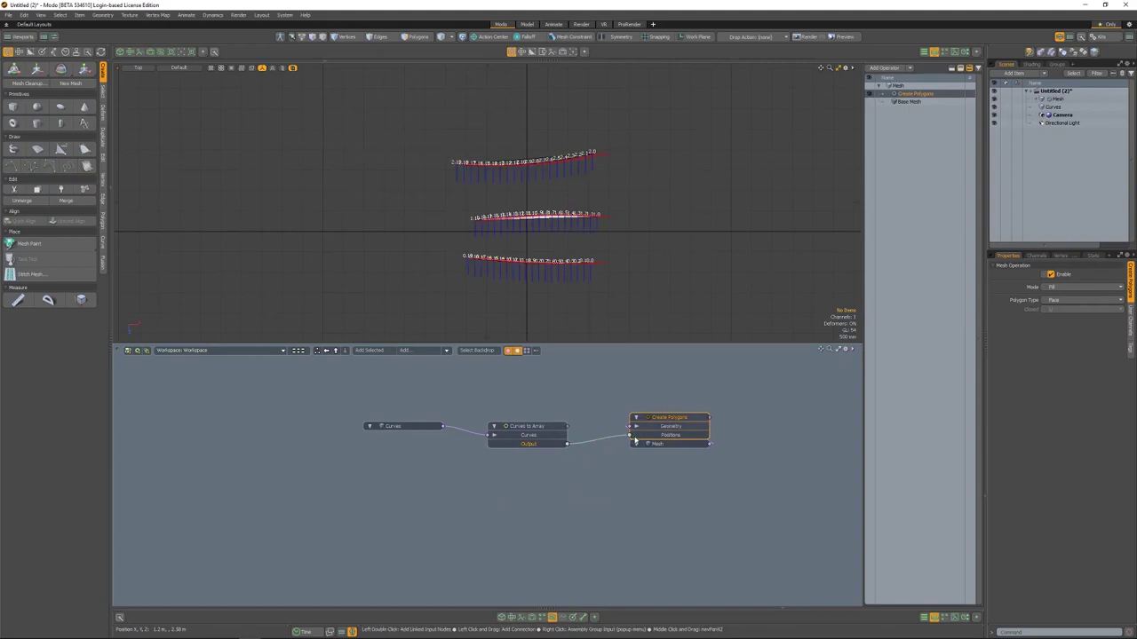
Set the Create Polygons operation's mode to Bridge.
double_click(664, 419)
left_click(1058, 302)
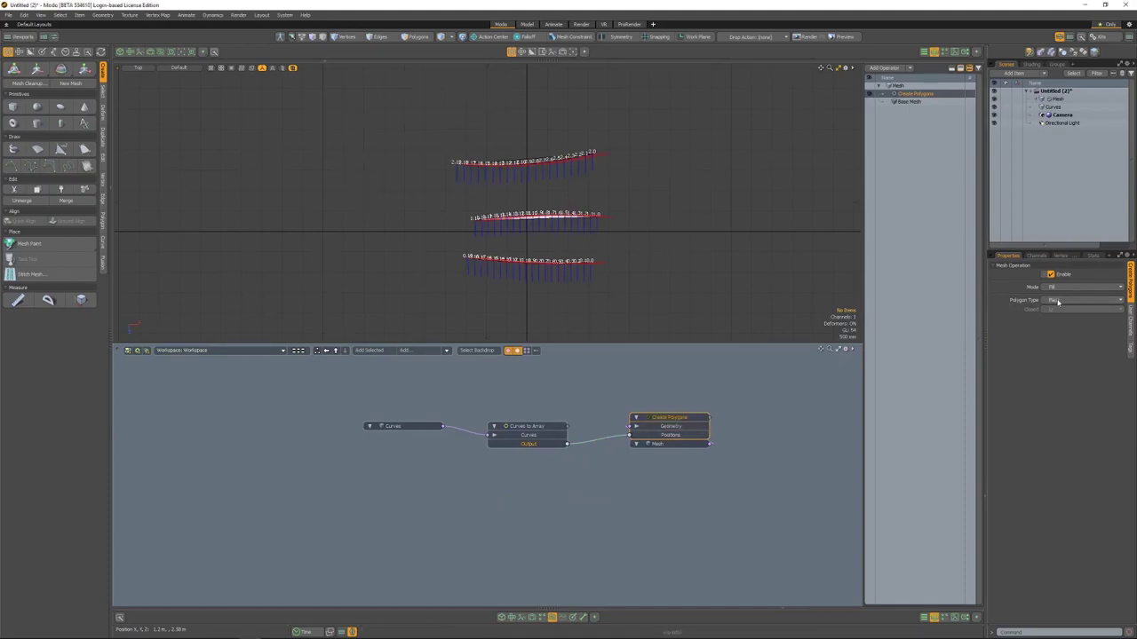
left_click(1060, 304)
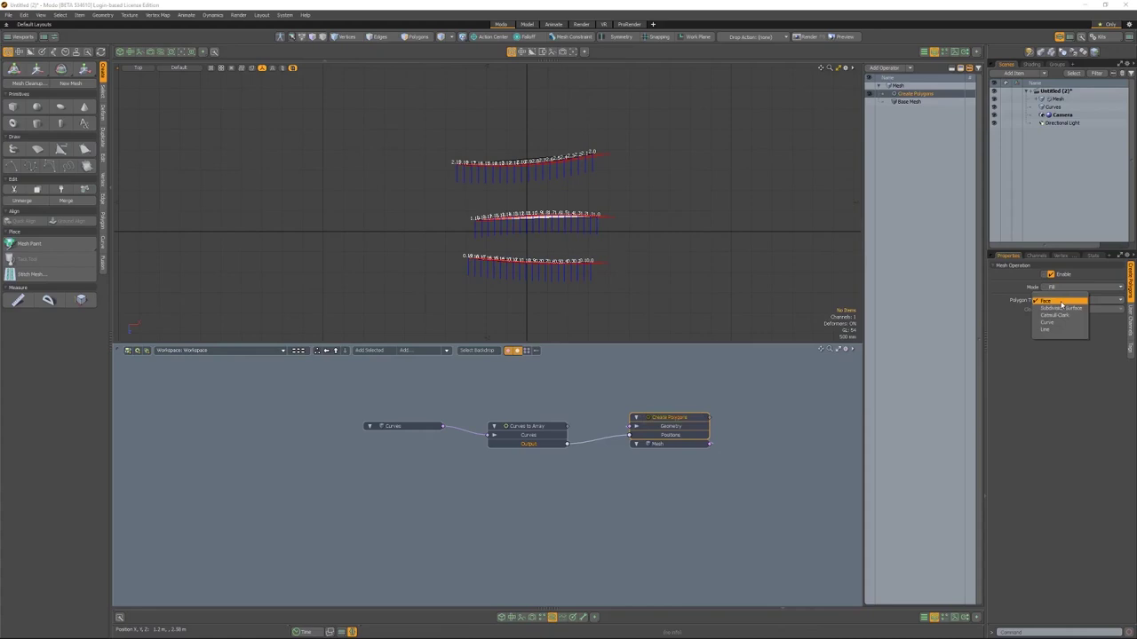
left_click(1070, 290)
left_click(1071, 290)
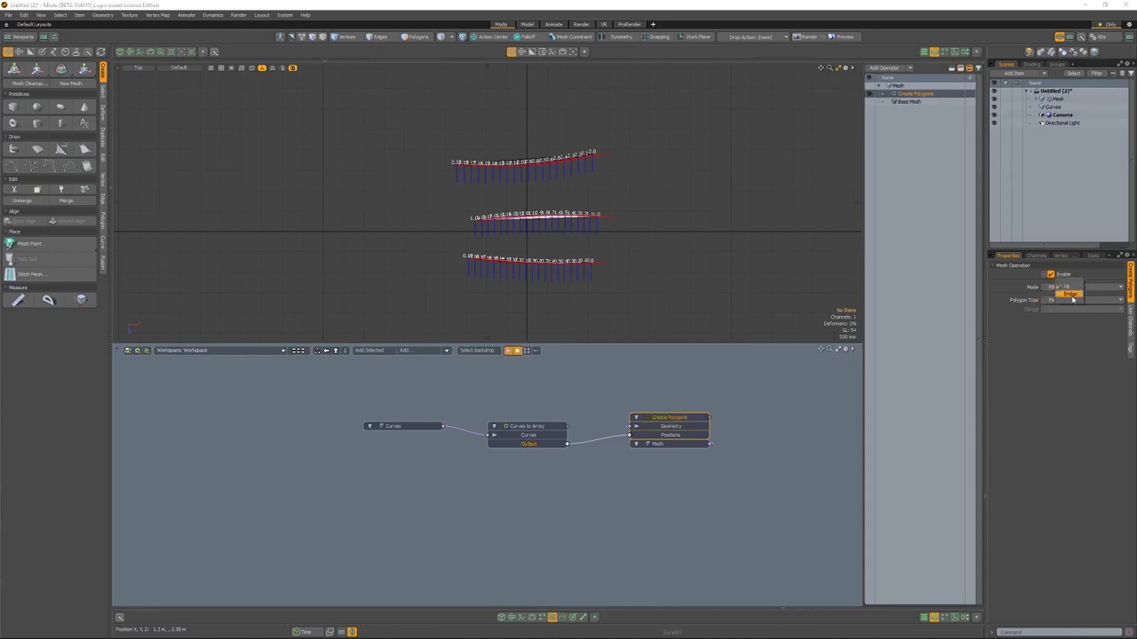
left_click(1072, 296)
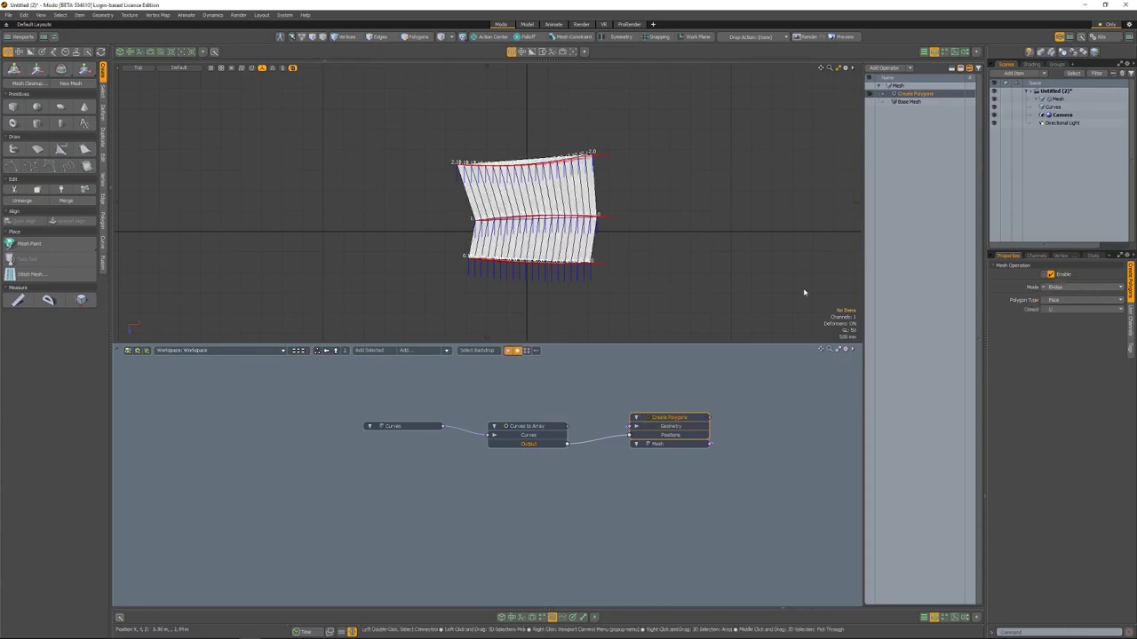
Edit the middle curve of the Curves item in the Perspective view, pulling a curve point upward to arch the surface.
key("ctrl+space")
left_click(680, 234)
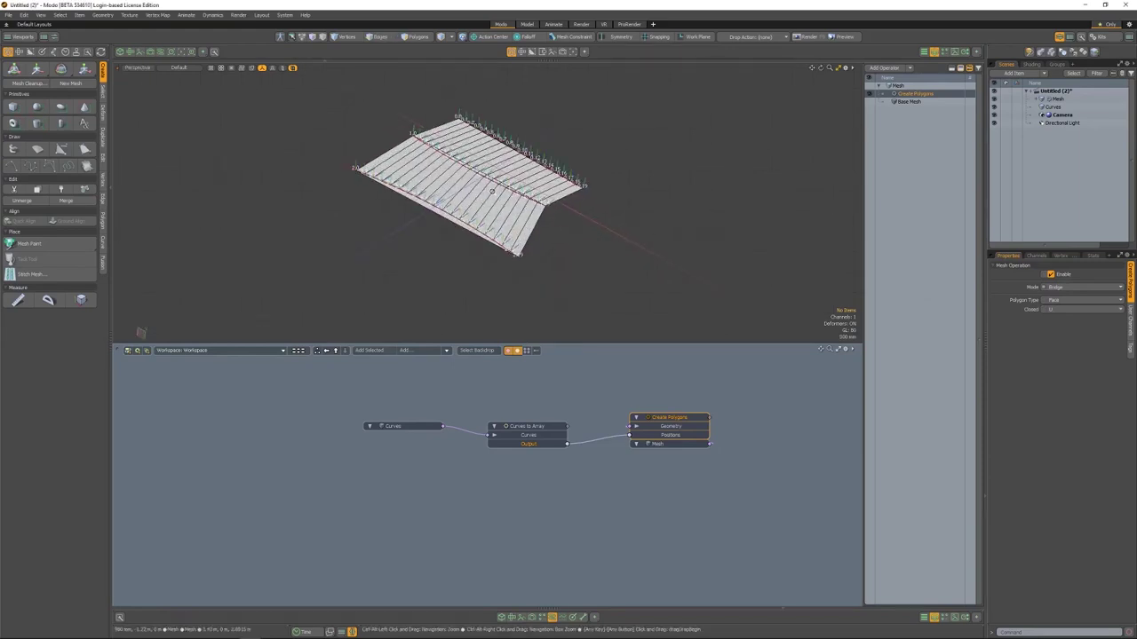
left_click_drag(287, 136, 331, 136, "alt")
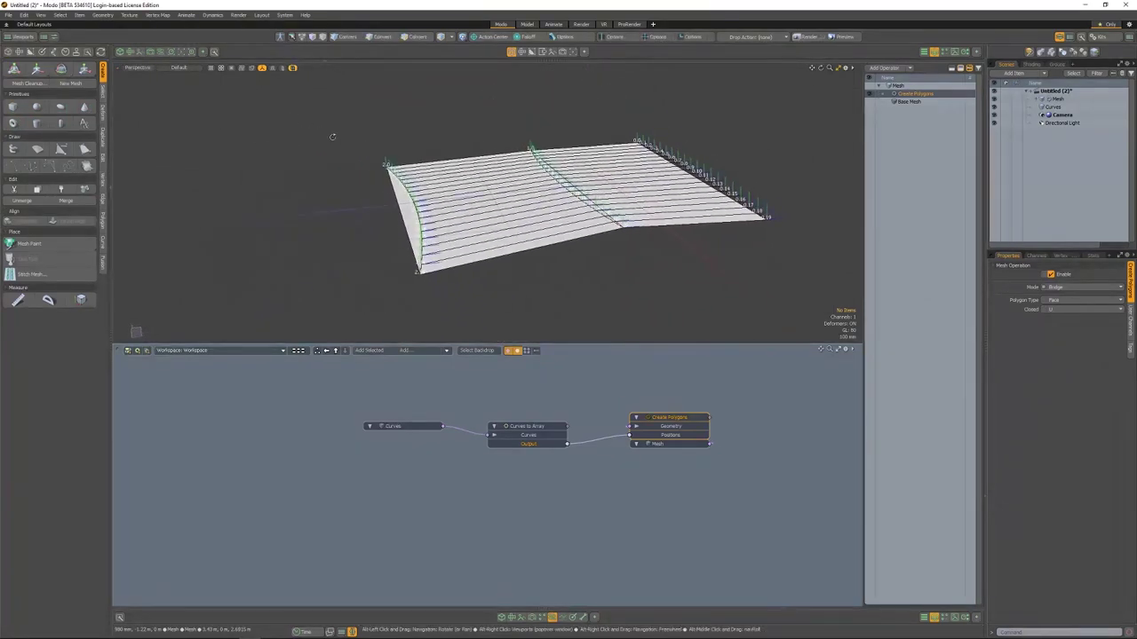
left_click(1056, 108)
left_click(419, 37)
double_click(567, 208)
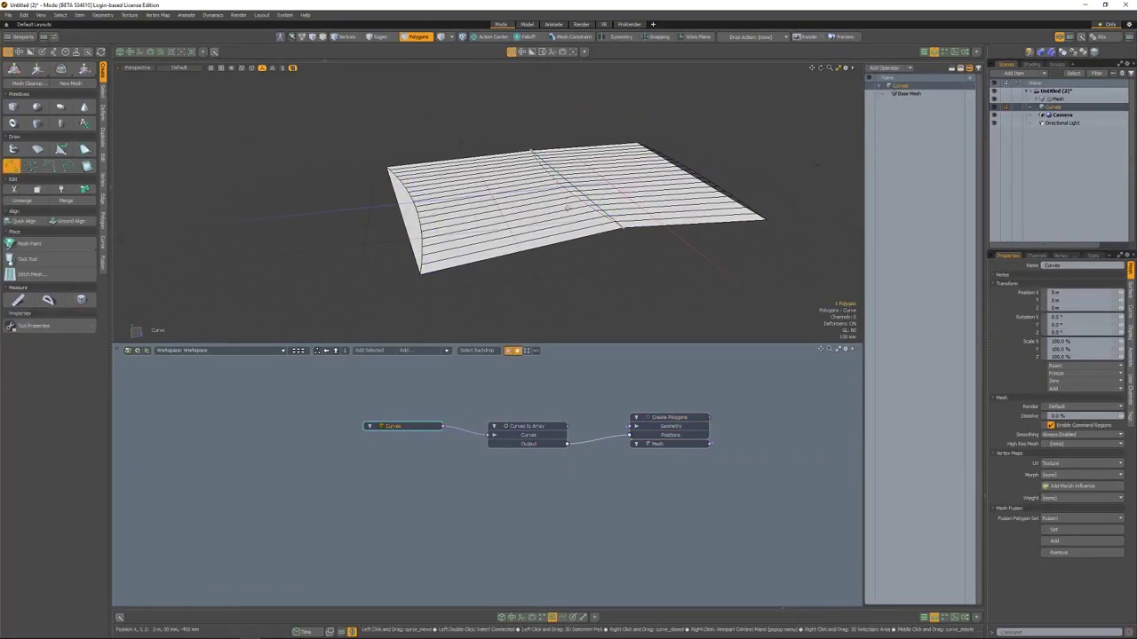
left_click_drag(531, 151, 557, 112)
left_click_drag(522, 237, 603, 253, "alt")
Set the Create Polygons operation's Closed option to None and exit the Curve tool.
left_click(670, 418)
left_click(1086, 287)
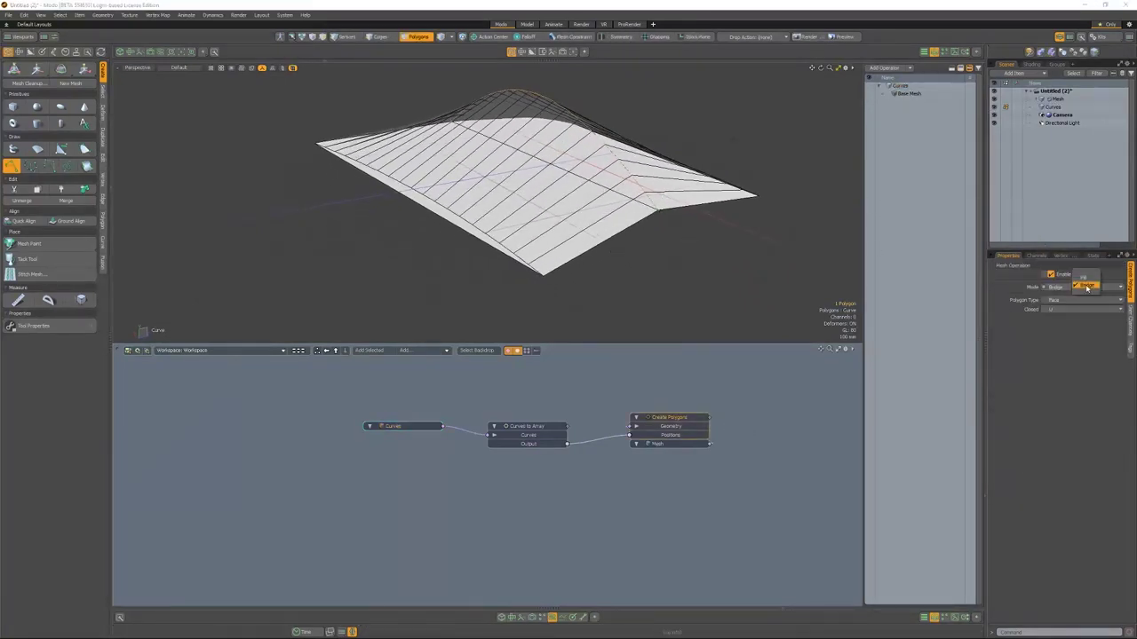
left_click(1087, 288)
left_click(1078, 301)
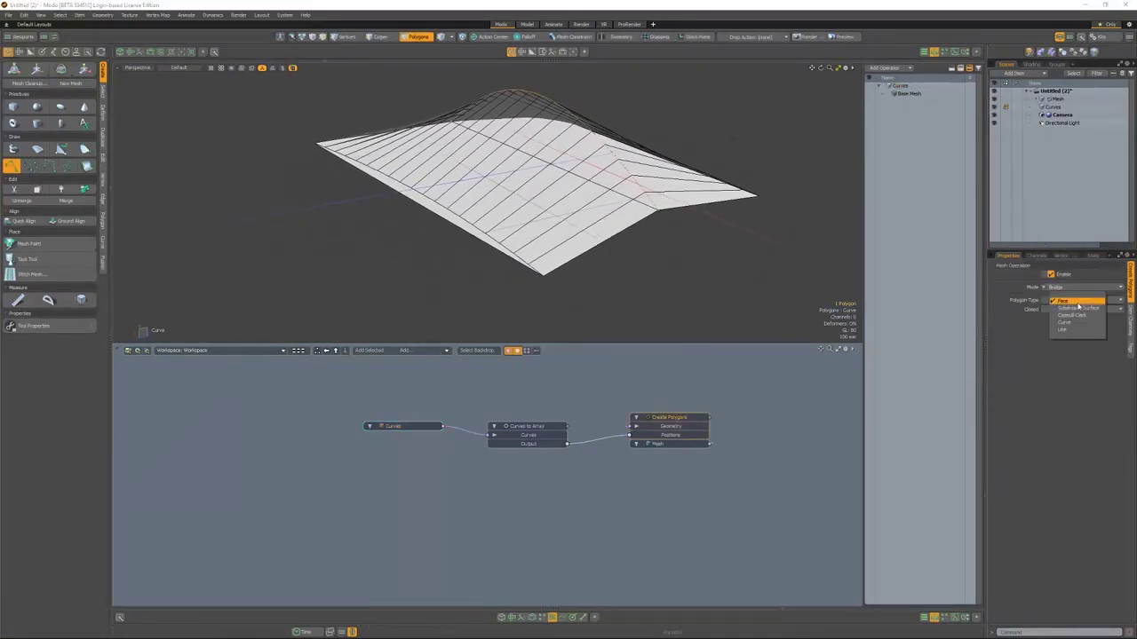
left_click(1065, 354)
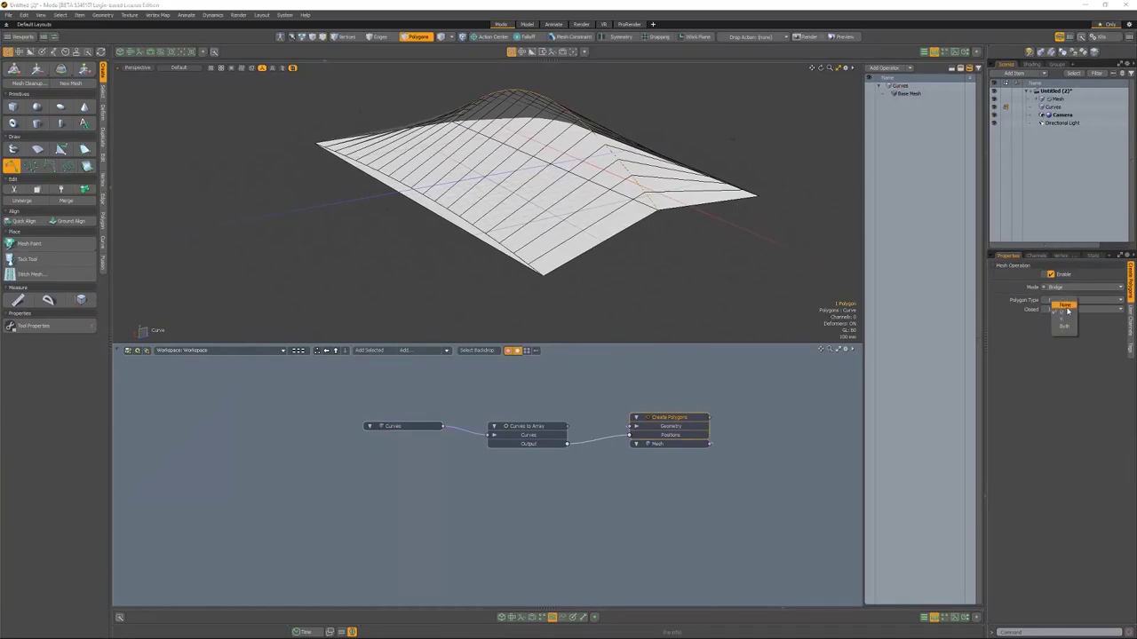
left_click(1068, 308)
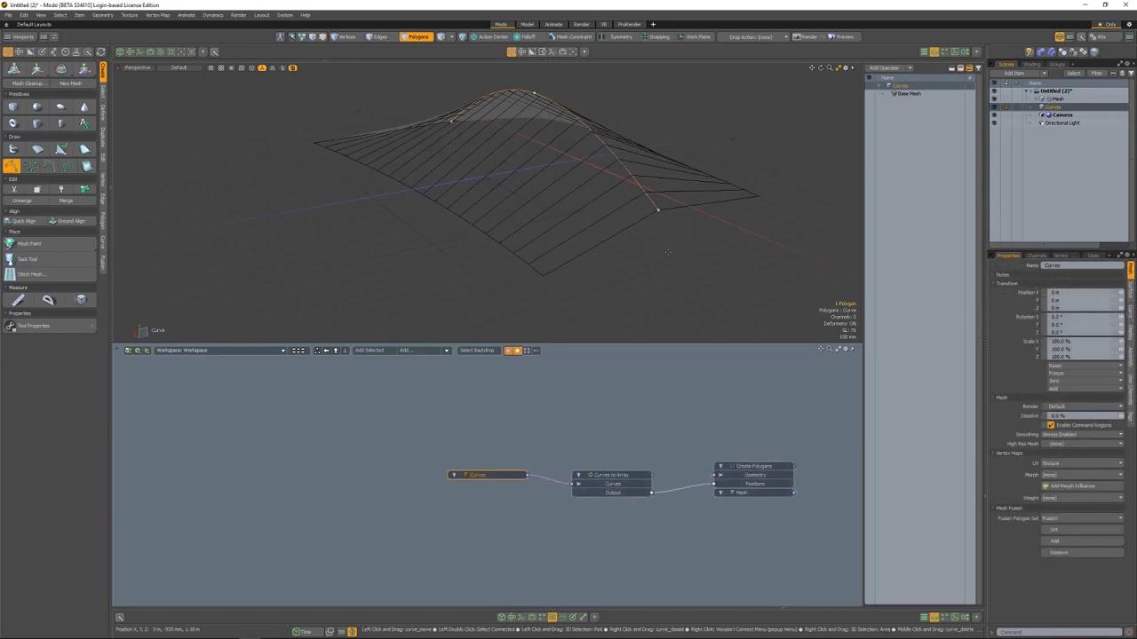
key("space")
left_click(672, 255)
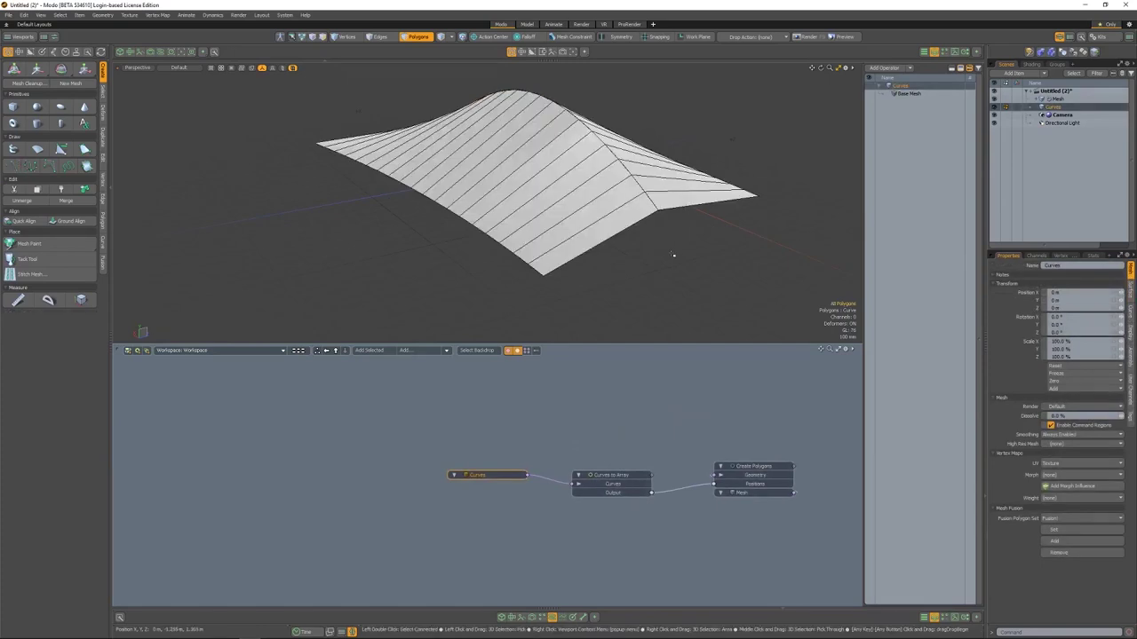
mouse_move(673, 256)
left_mouse_down("alt")
mouse_move(614, 246)
mouse_move(588, 213)
mouse_move(557, 237)
left_mouse_up("alt")
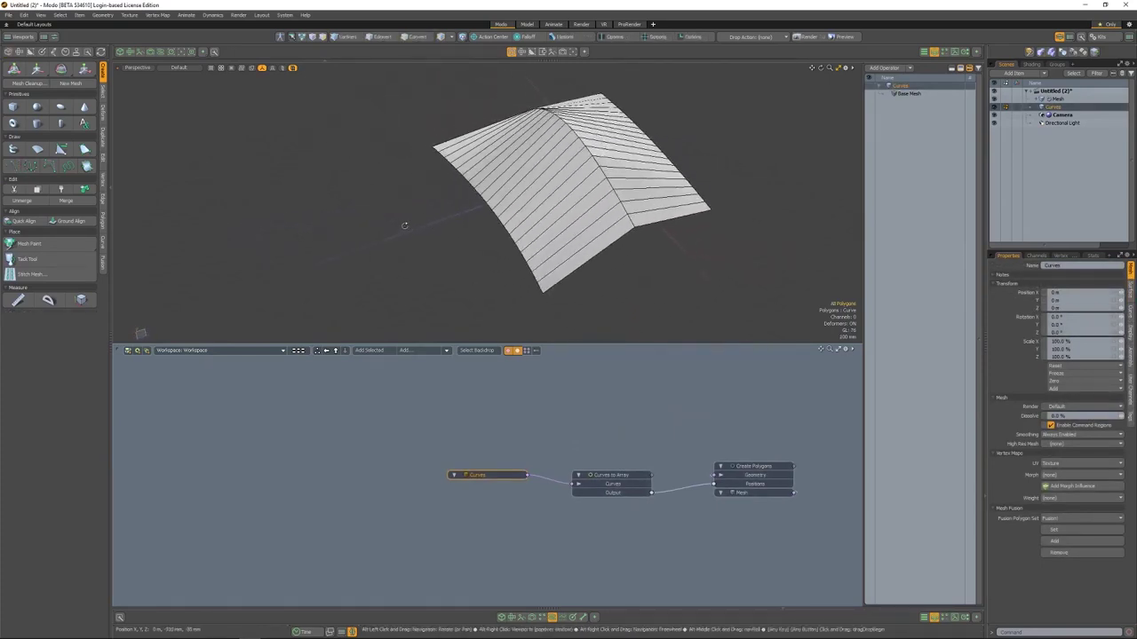
Reshape the middle curve of the Curves item by moving its points in the Perspective view, rounding the surface's hump.
left_click(612, 169)
key("Return")
left_click_drag(573, 171, 590, 146, "alt")
key("3")
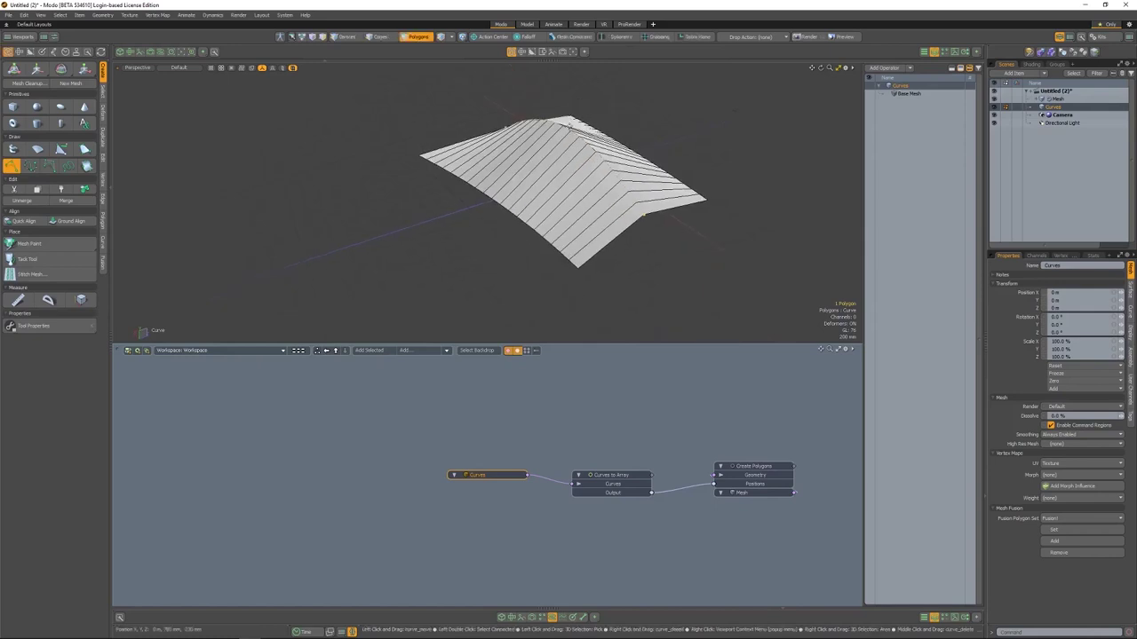
mouse_move(643, 213)
left_mouse_down()
mouse_move(633, 222)
mouse_move(634, 202)
left_mouse_up()
left_click_drag(566, 194, 544, 233, "alt")
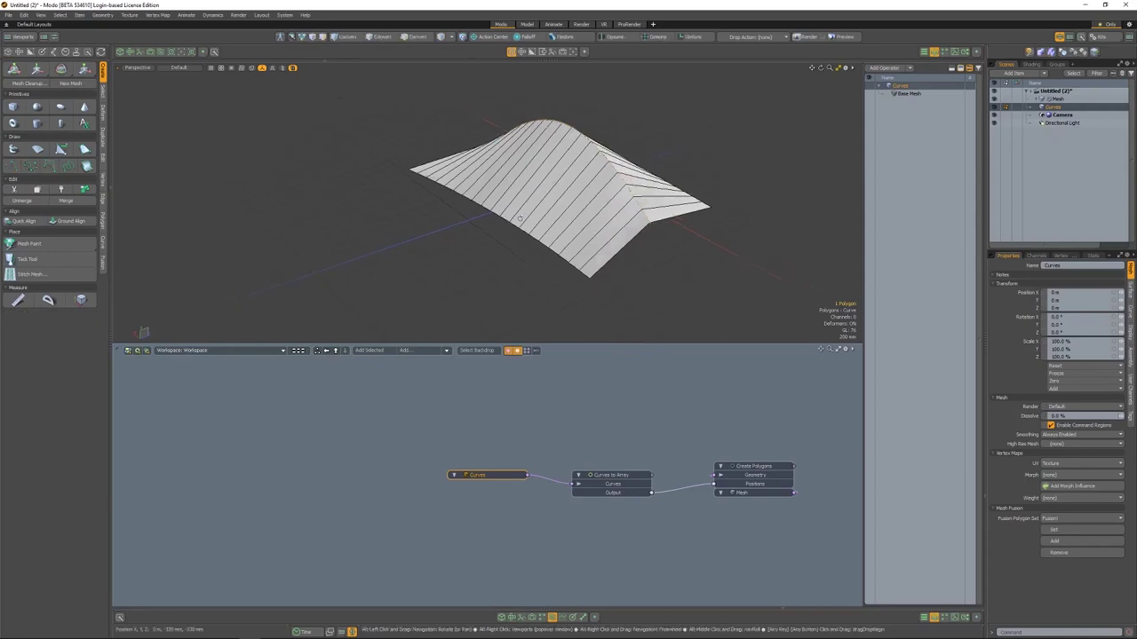
left_click_drag(556, 223, 529, 227, "alt")
Set the polygon type of Mesh's Create Polygons operation to Curve.
left_click(644, 453)
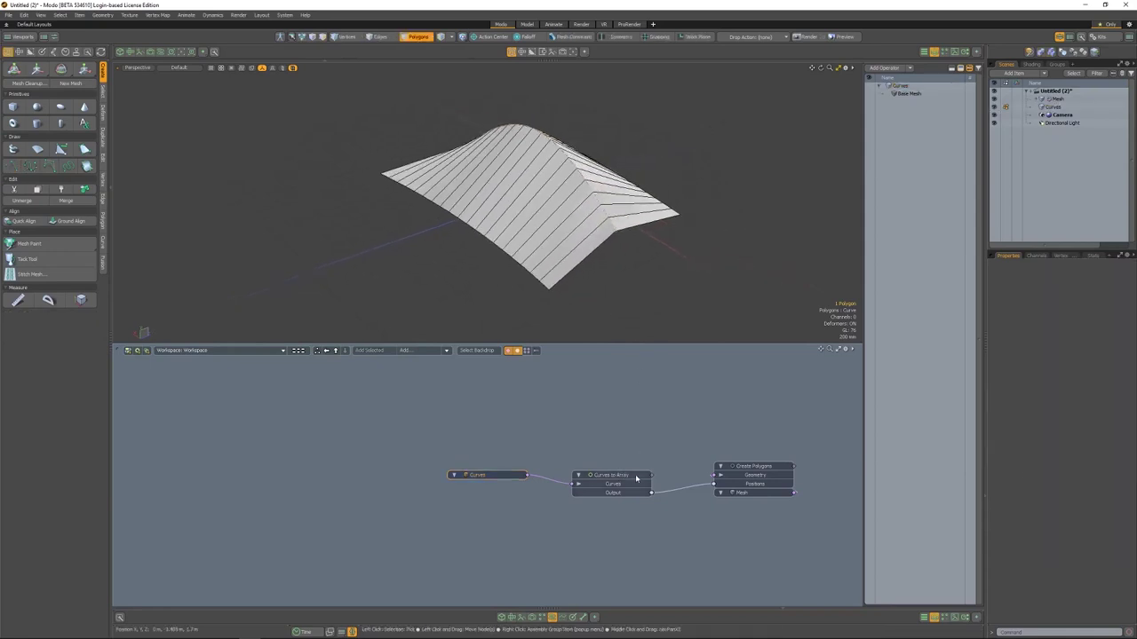
left_click_drag(644, 453, 533, 442, "alt+shift")
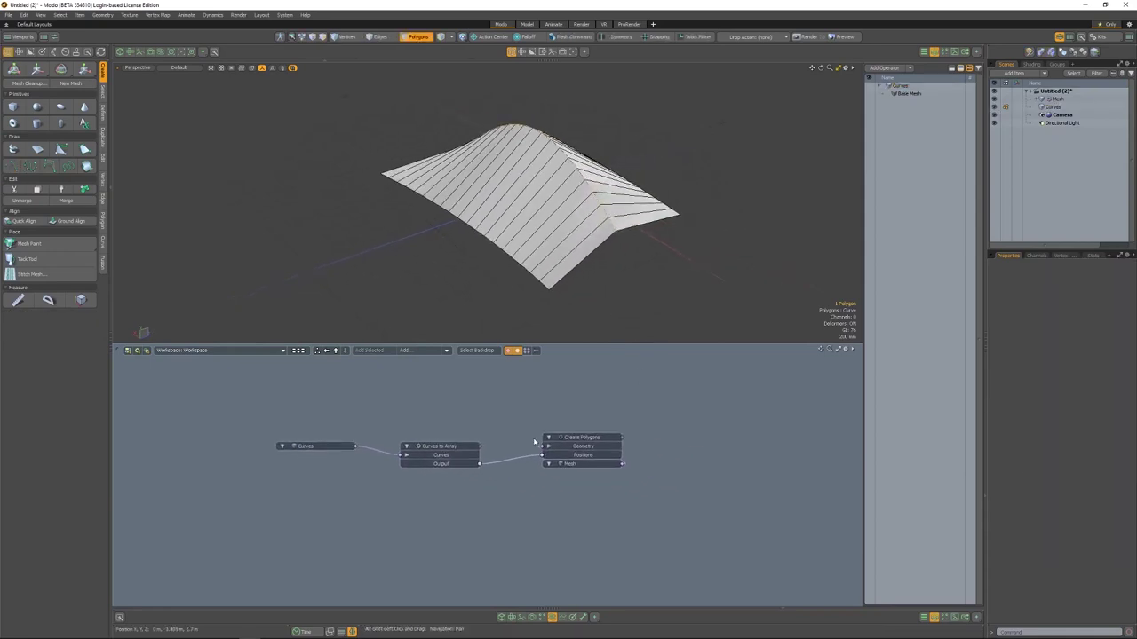
left_click(579, 437)
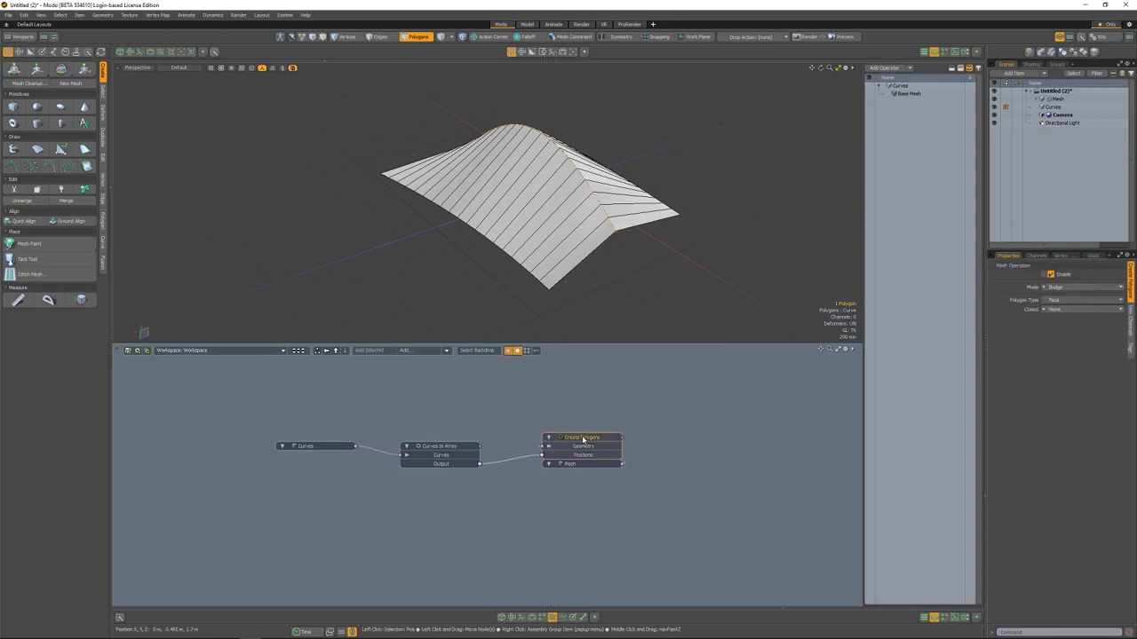
left_click(1061, 301)
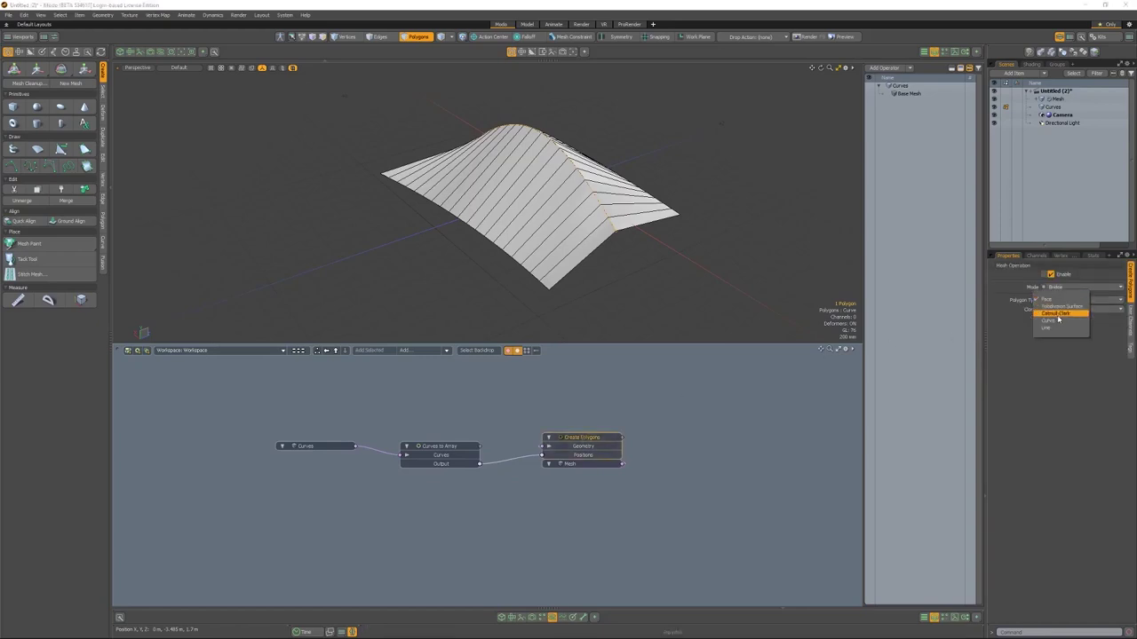
left_click(1056, 320)
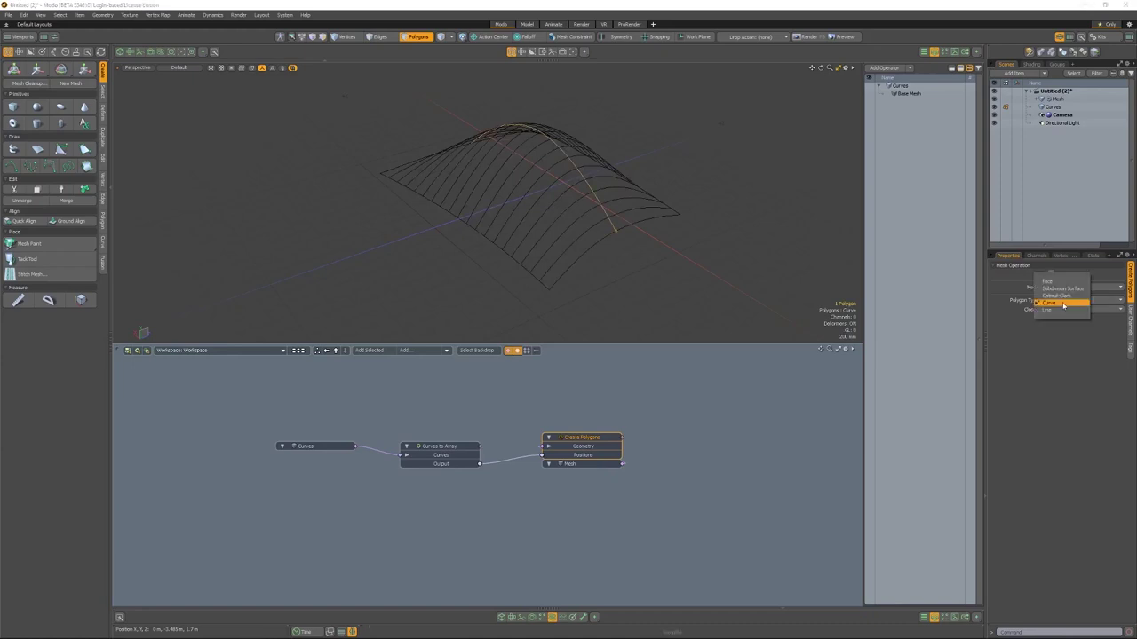
Try the Line polygon type on the Create Polygons operation and return it to Curve.
left_click(1060, 302)
left_click(1061, 310)
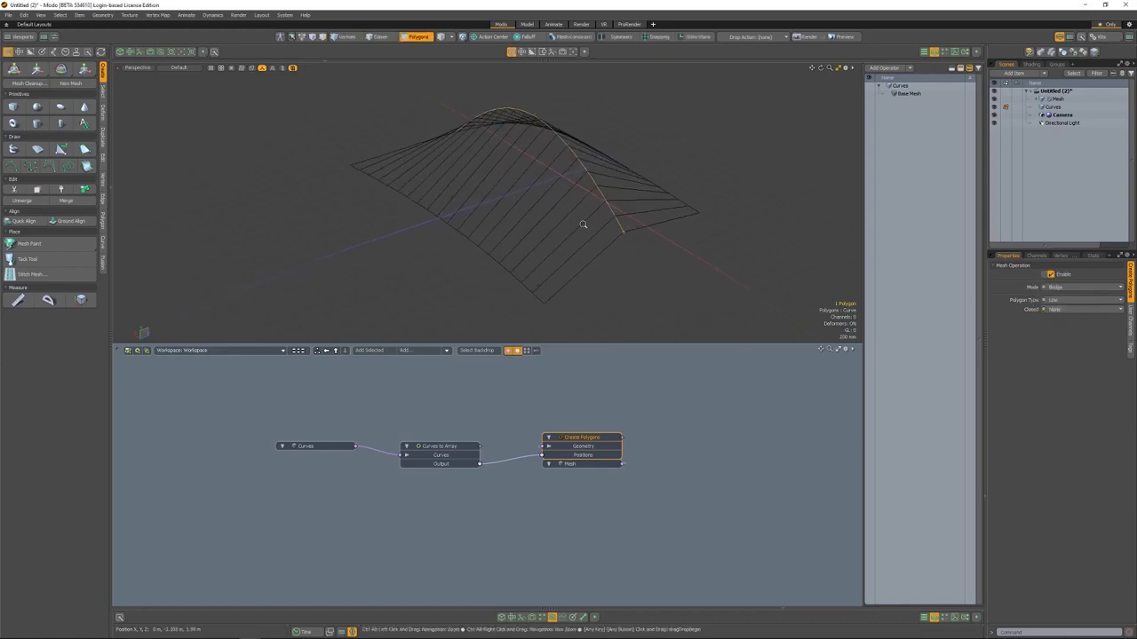
left_click(1059, 300)
left_click(1057, 293)
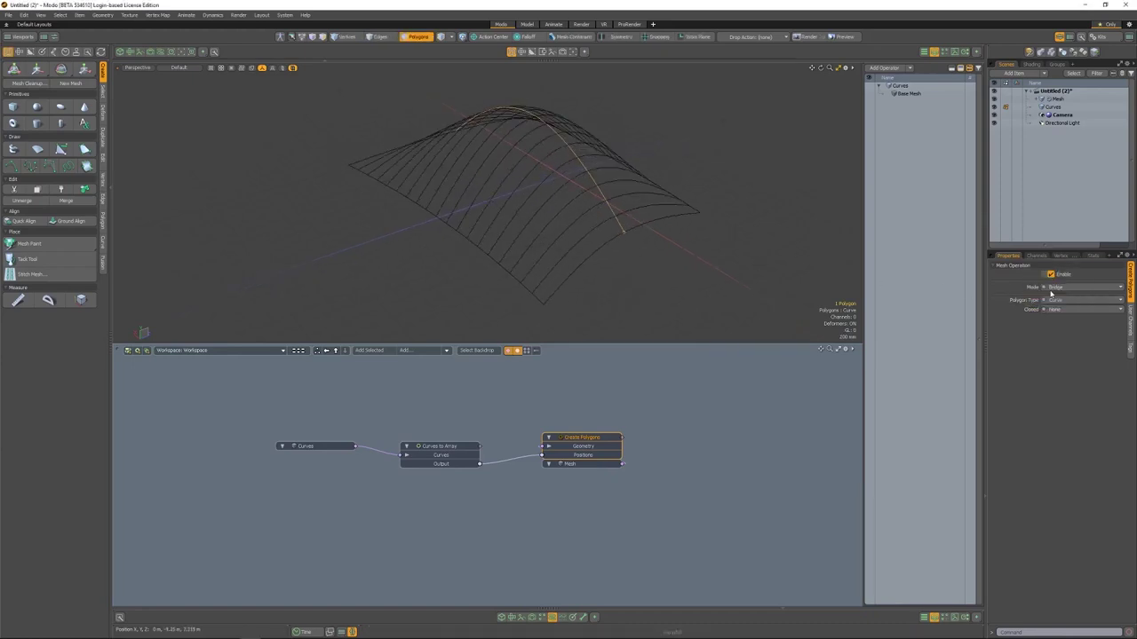
Create a new mesh item and rename it FinalMesh.
left_click(655, 463)
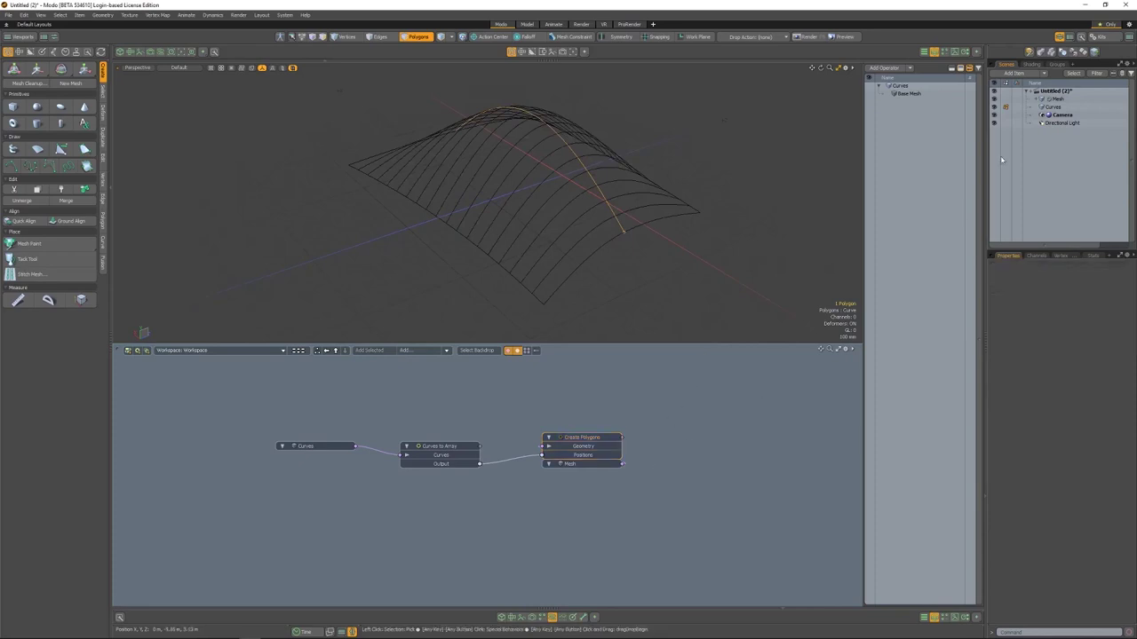
left_click(1057, 99)
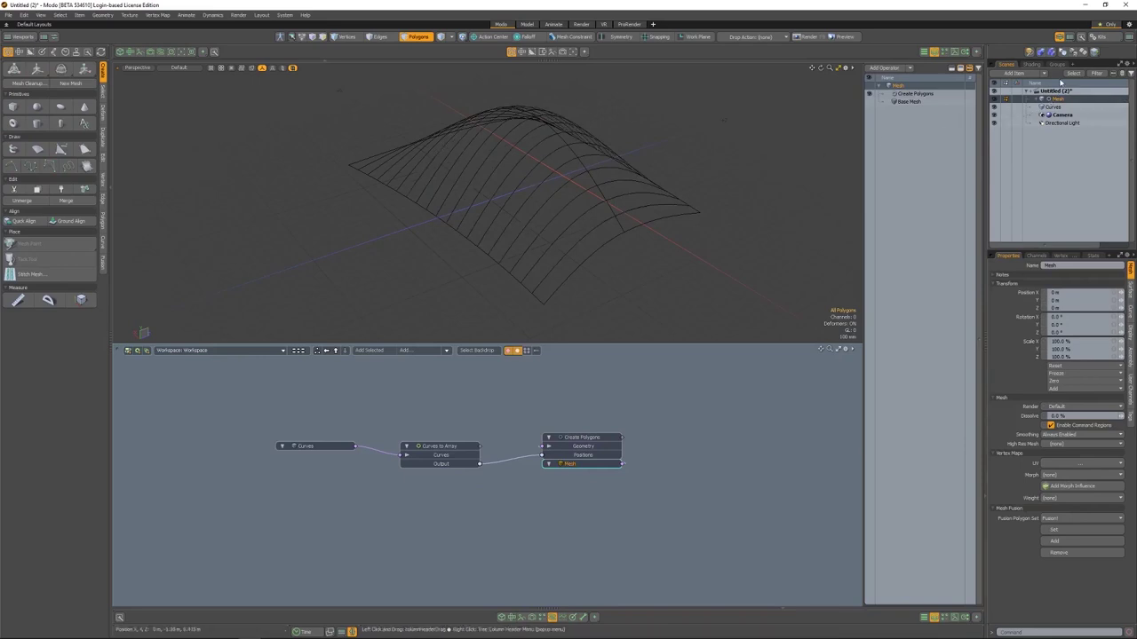
key("n")
right_click(1049, 100)
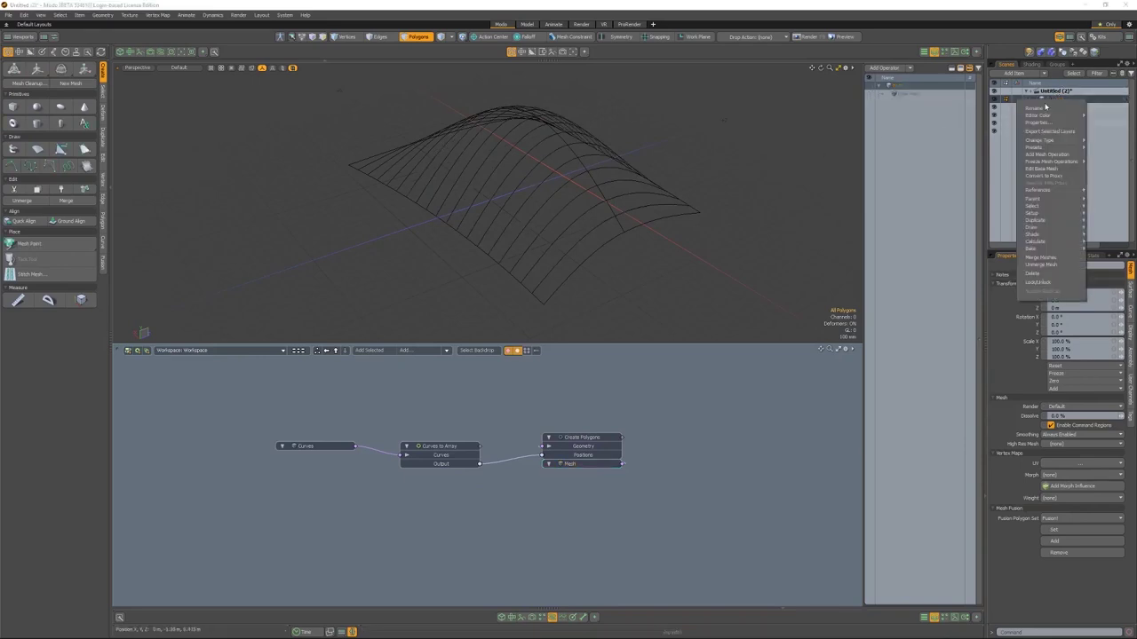
left_click(1041, 109)
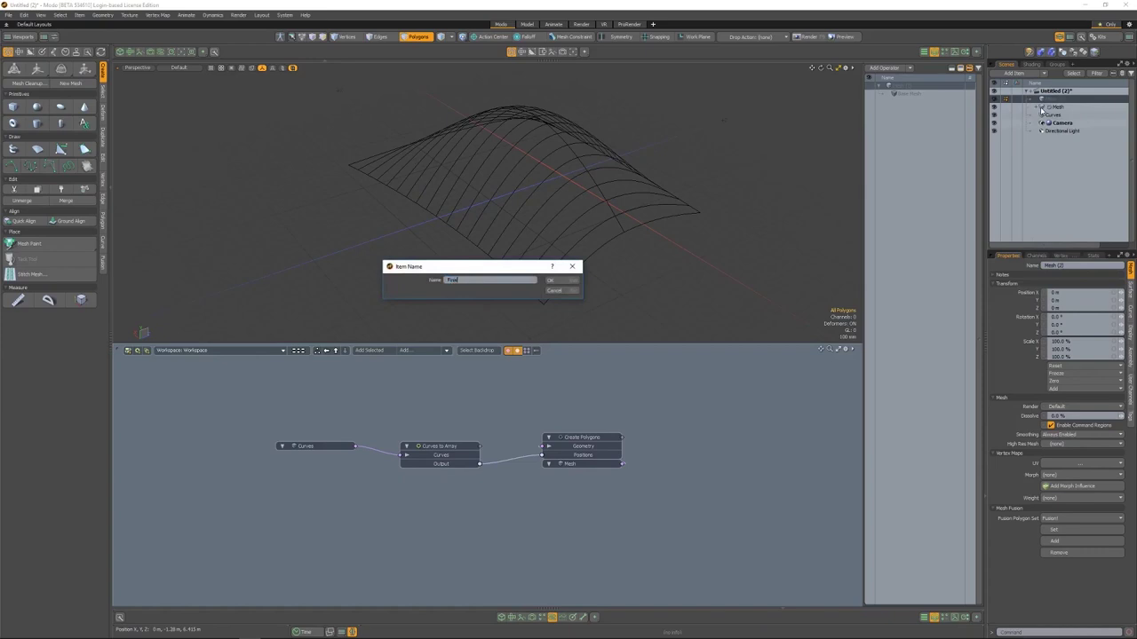
type("FixedMesh")
key("Return")
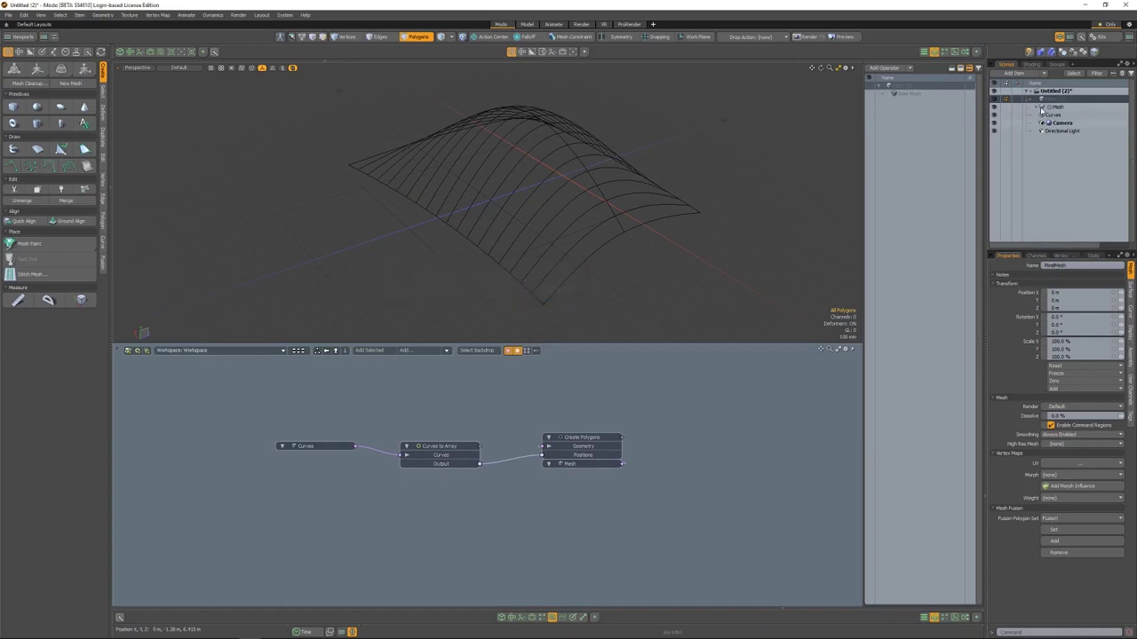
Add the FinalMesh item to the schematic and place it beyond the Mesh node at the end of the chain.
left_click(372, 351)
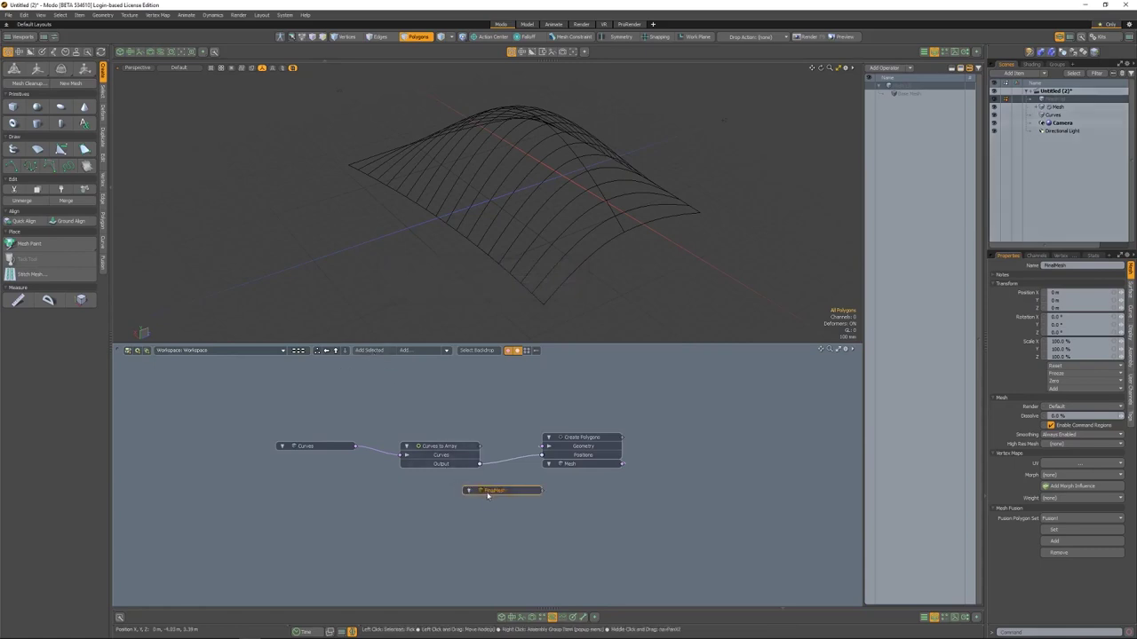
left_click_drag(674, 487, 568, 493)
left_click_drag(639, 477, 665, 471)
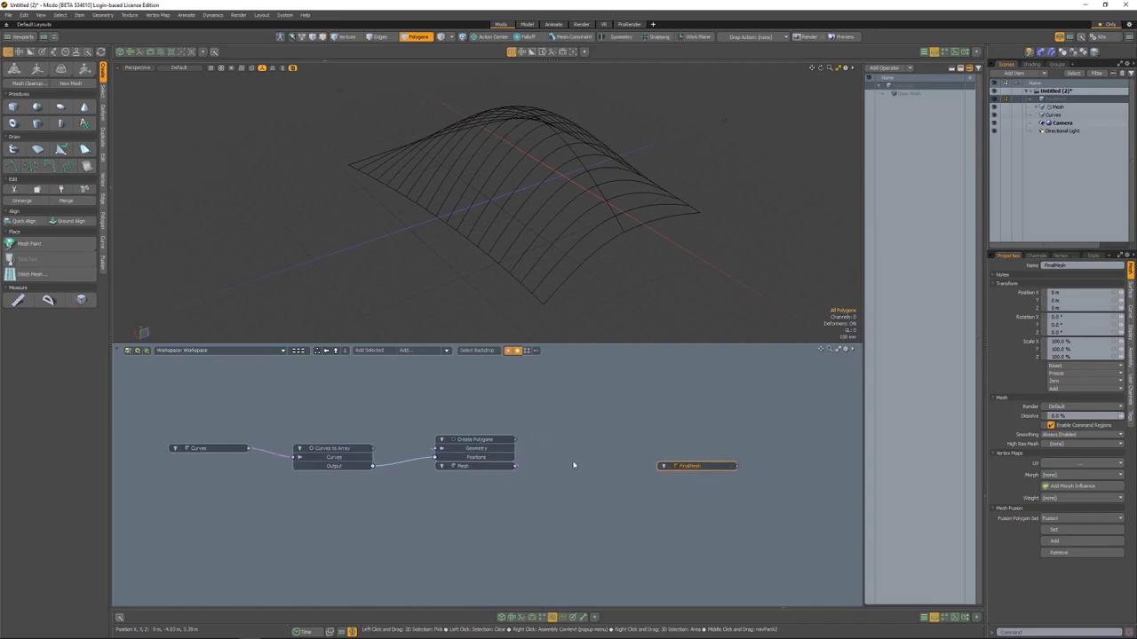
Add a second Curves to Array node before FinalMesh and link the Mesh output to its Curves input.
left_click(576, 394)
left_click(417, 352)
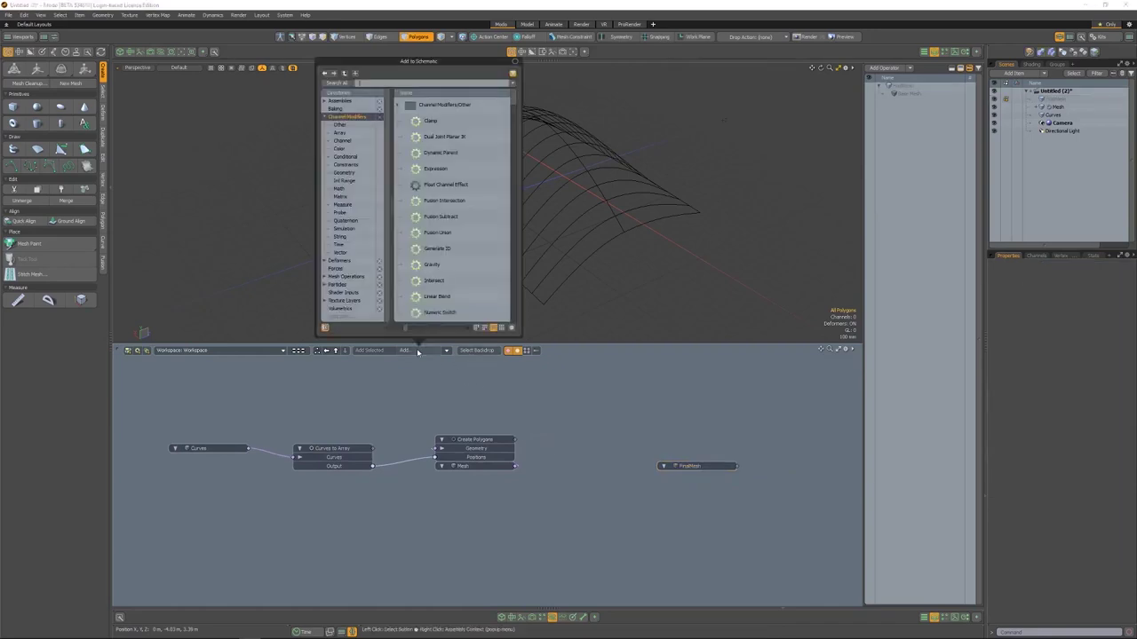
type("curves")
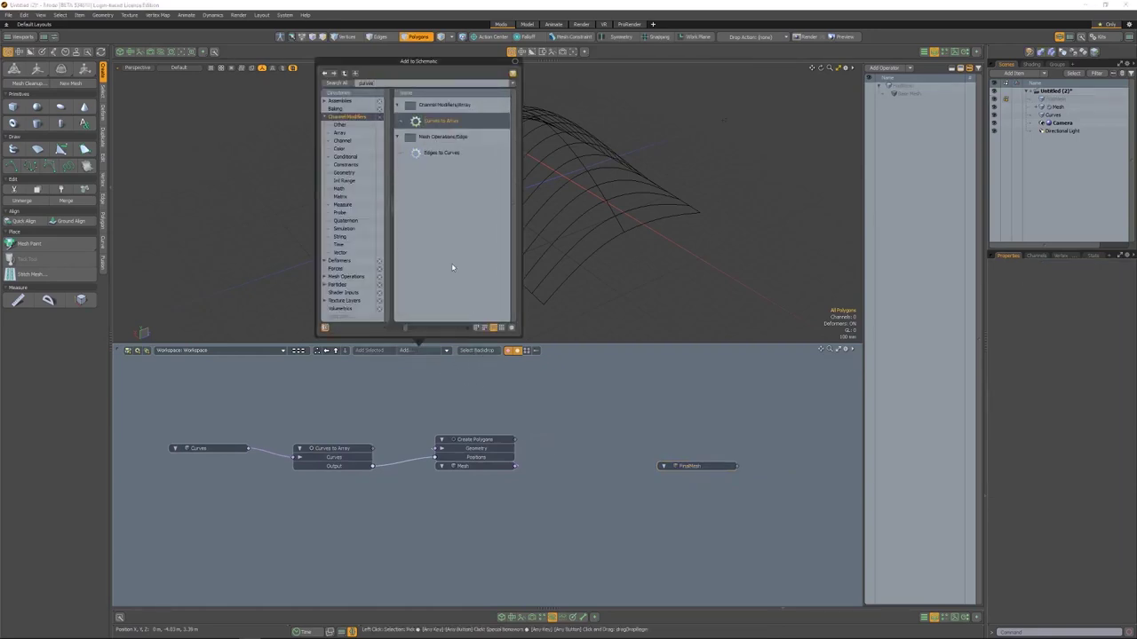
double_click(420, 123)
left_click_drag(526, 476, 622, 442)
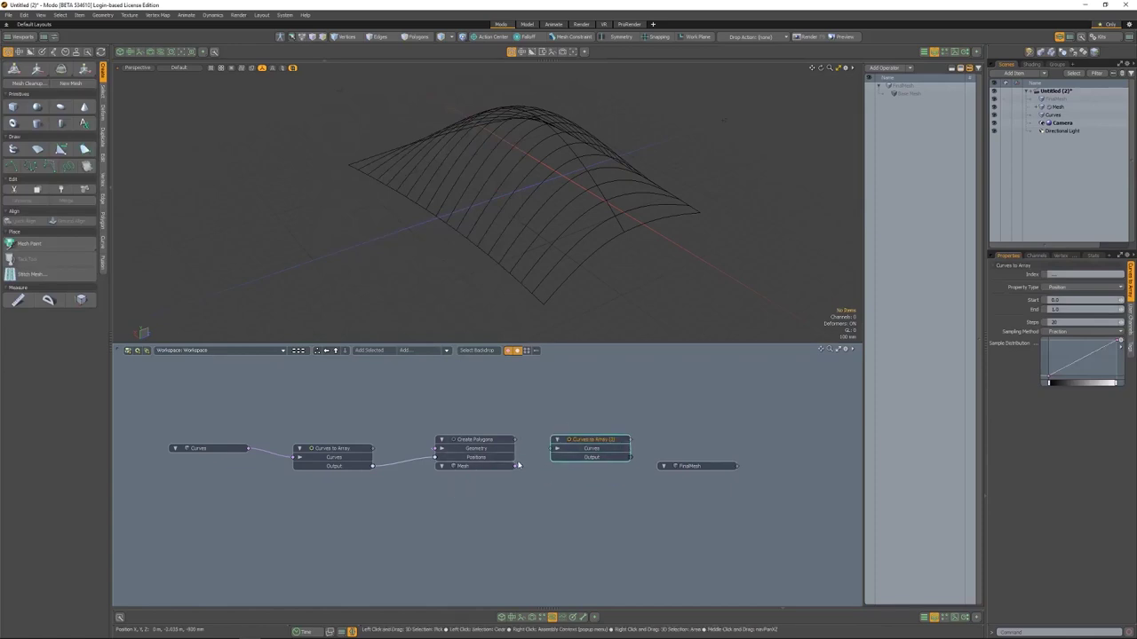
left_click_drag(515, 466, 557, 450)
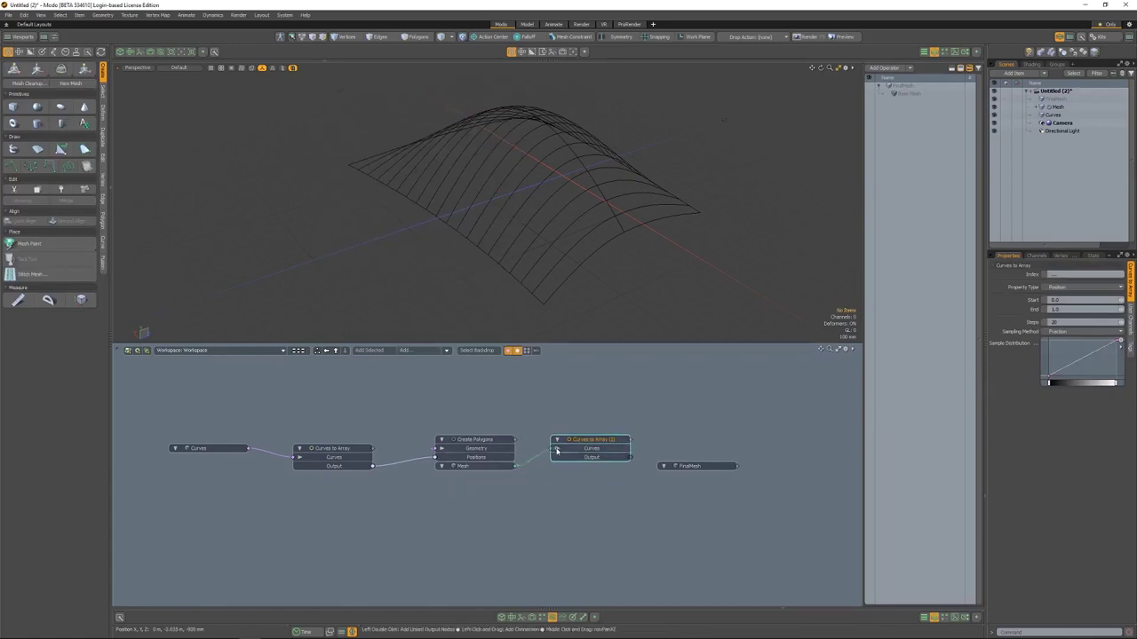
Add a Create Polygons operation to FinalMesh and link the second Curves to Array node's Output to its Positions input.
left_click(687, 440)
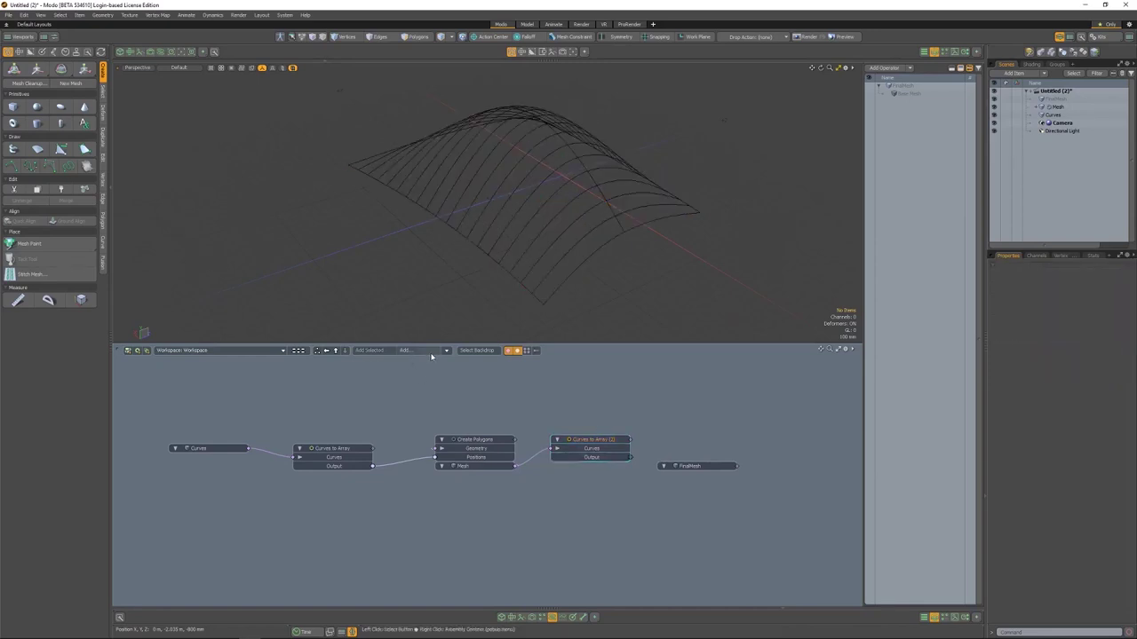
left_click(431, 353)
type("crea")
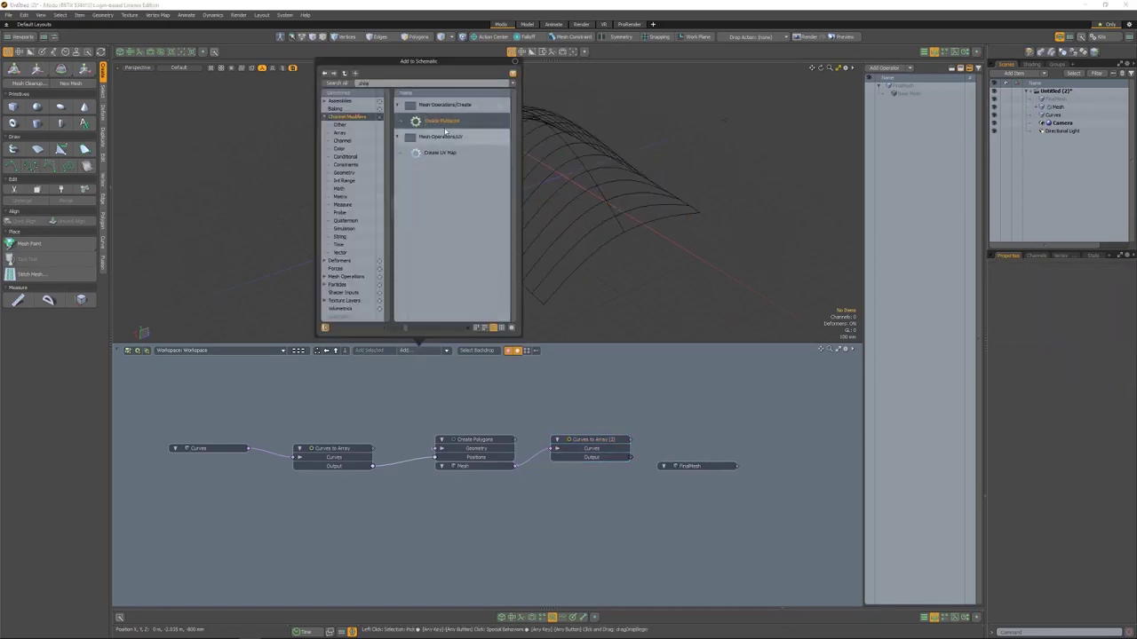
double_click(442, 121)
left_click(545, 484)
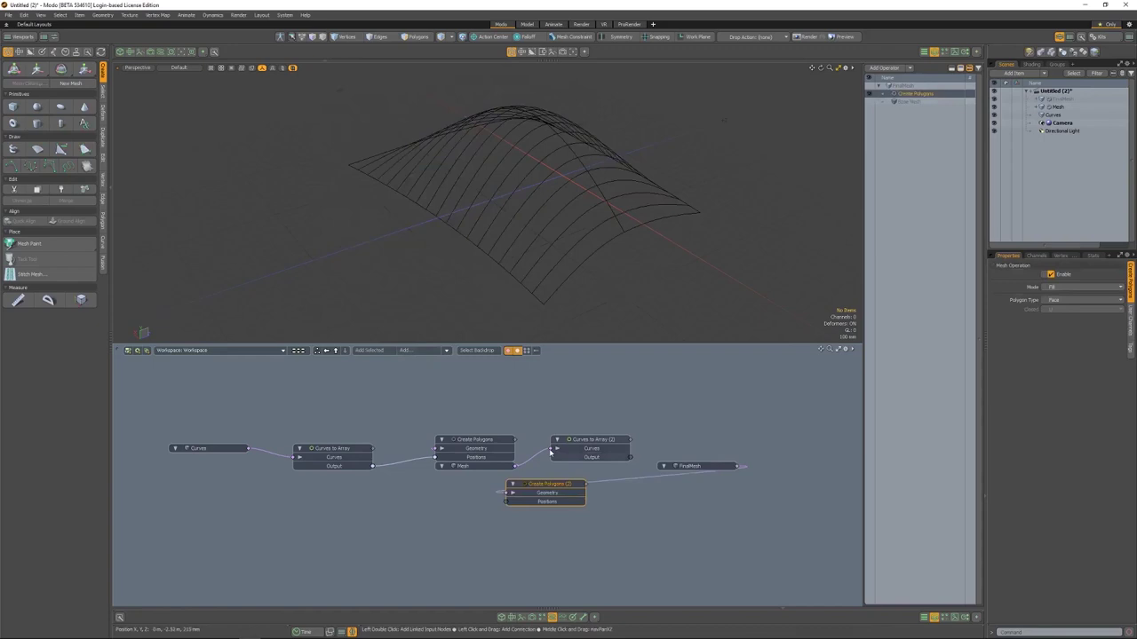
left_click_drag(545, 484, 699, 441)
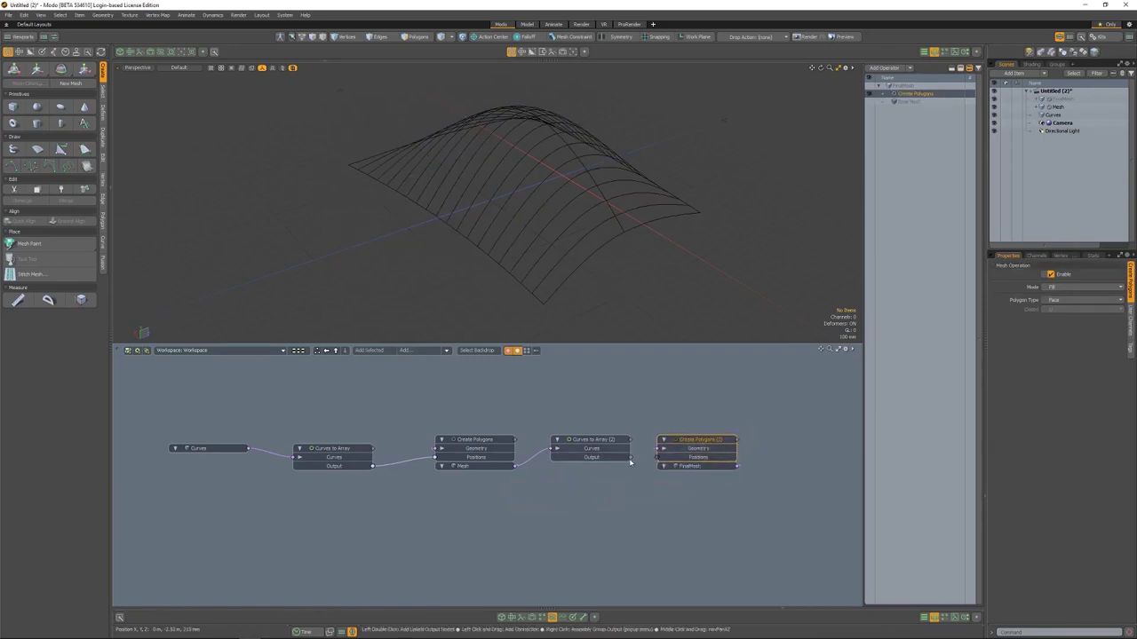
mouse_move(631, 460)
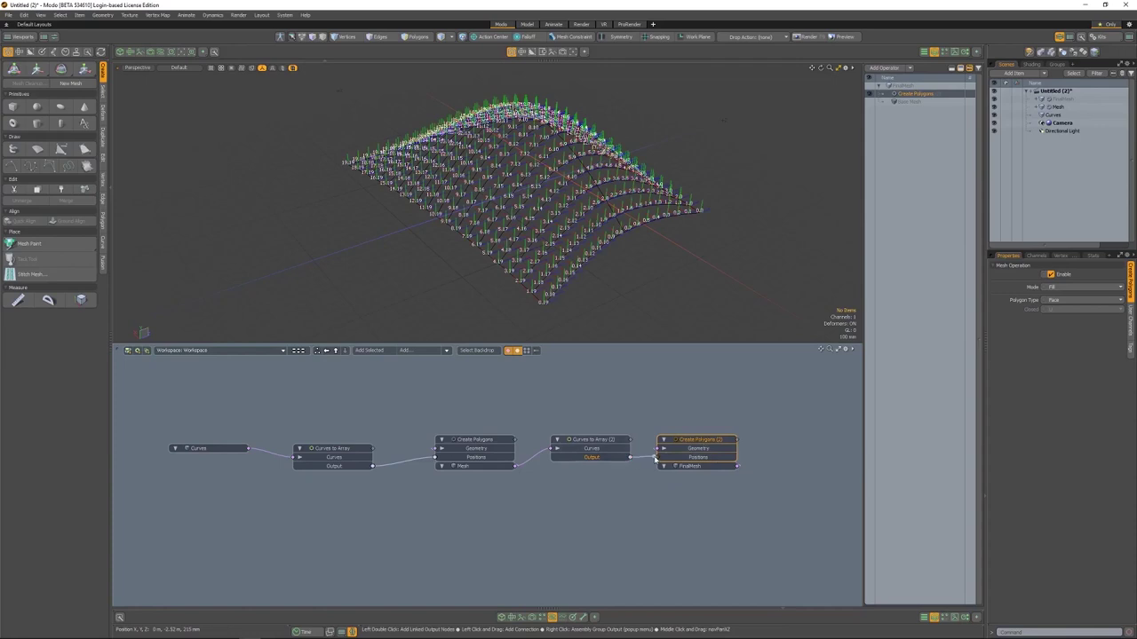
left_click_drag(655, 459, 661, 460)
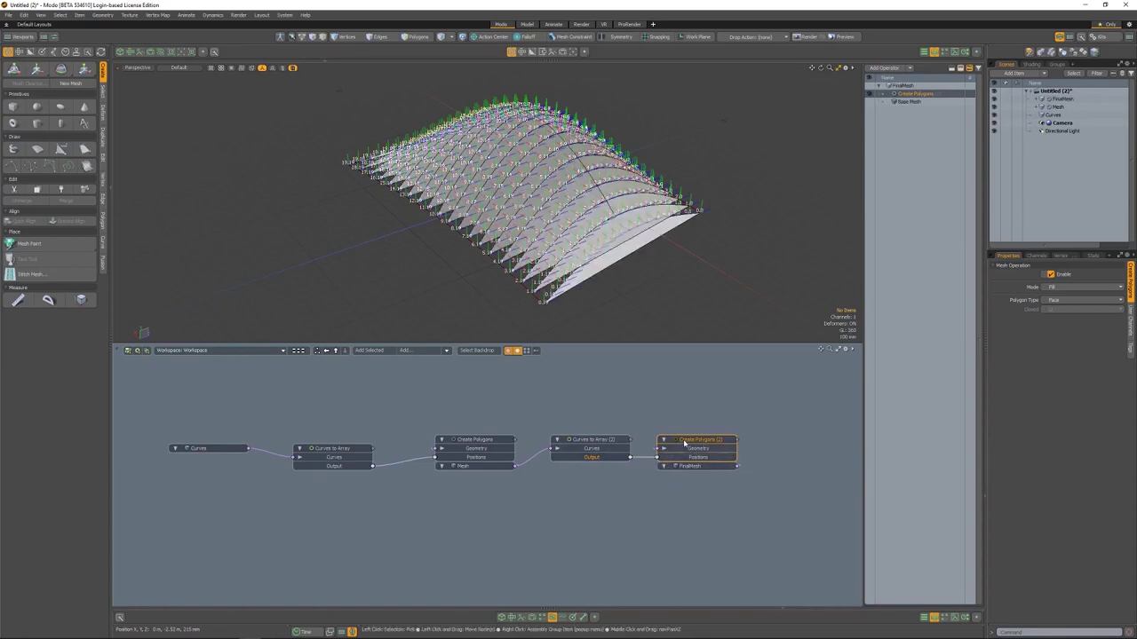
Configure FinalMesh's Create Polygons operation with polygon type Catmull-Clark, mode Bridge and Closed set to None.
left_click(1056, 301)
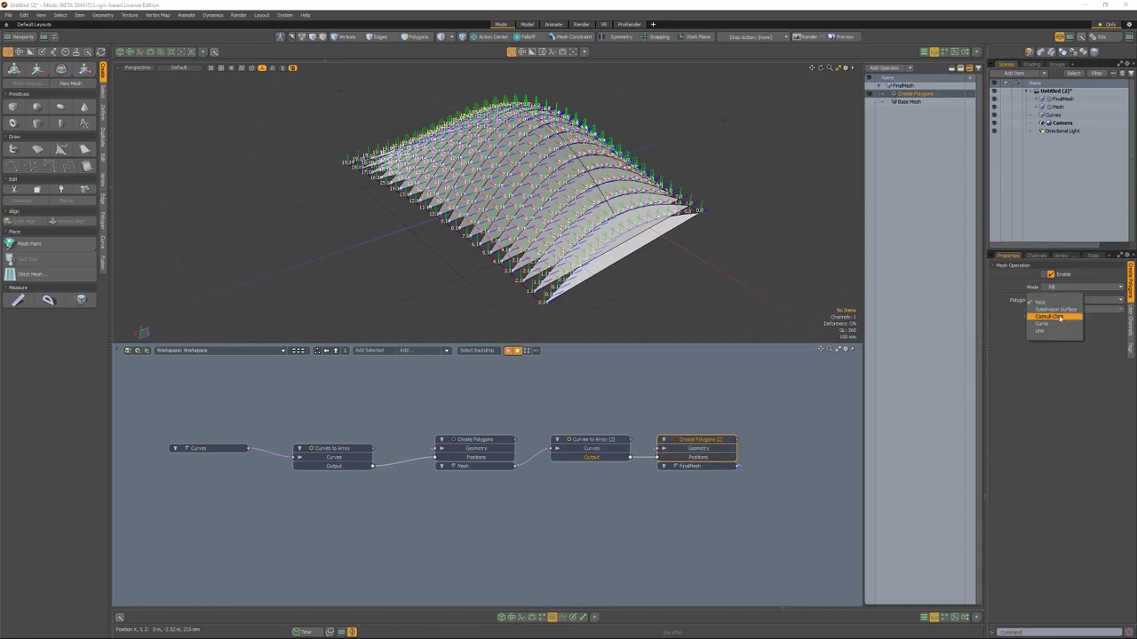
left_click(1059, 318)
left_click(1067, 291)
left_click(1067, 298)
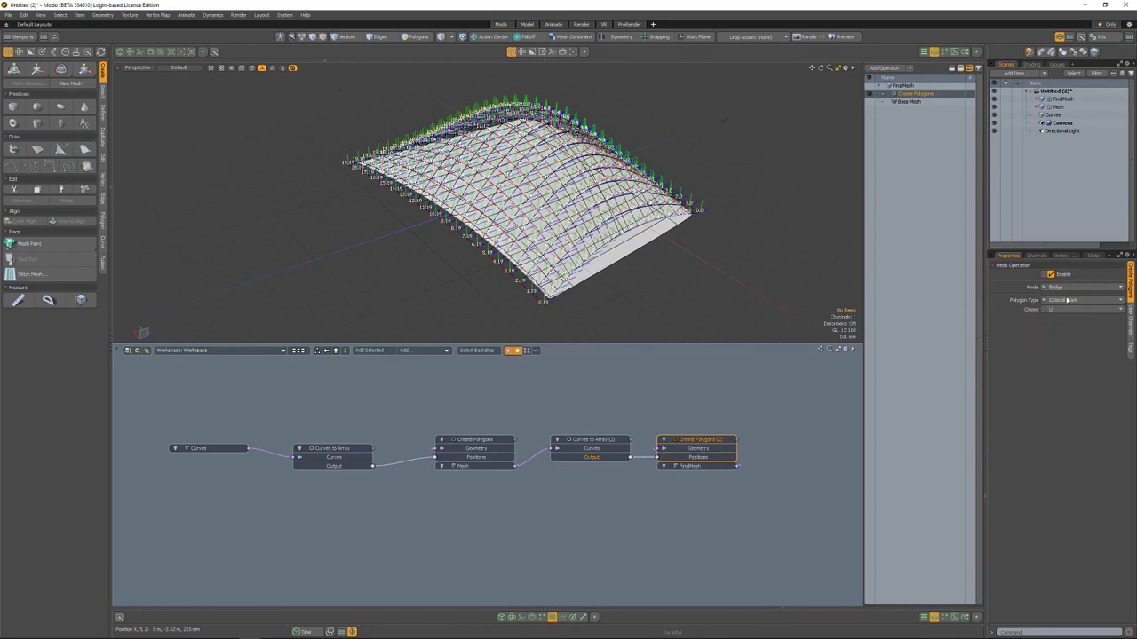
left_click(605, 458)
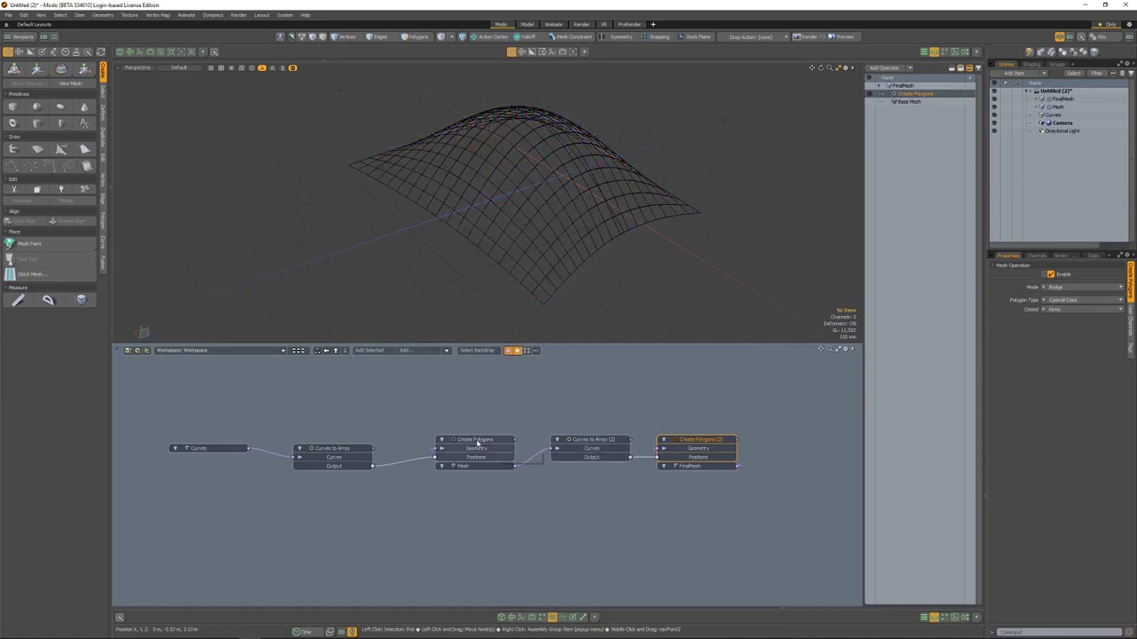
Edit the middle curve of the Curves item, pulling its end points and arch point to bulge the surface outward.
left_click(215, 450)
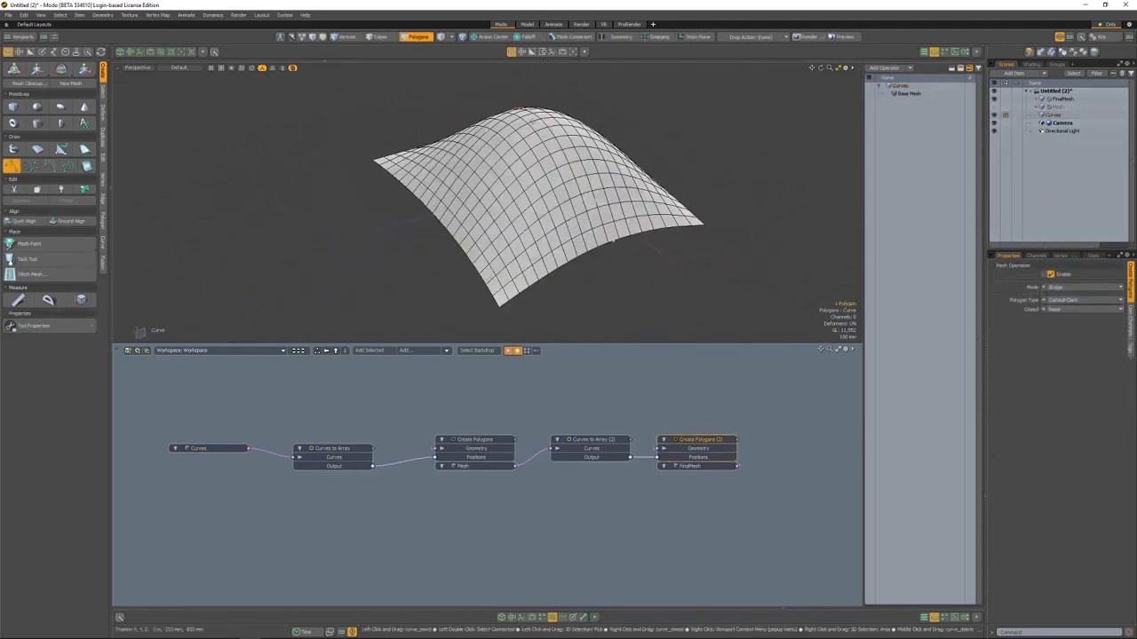
left_click_drag(613, 217, 613, 239)
left_click_drag(549, 180, 547, 106)
left_click_drag(569, 178, 621, 168, "alt")
left_click_drag(613, 244, 643, 302)
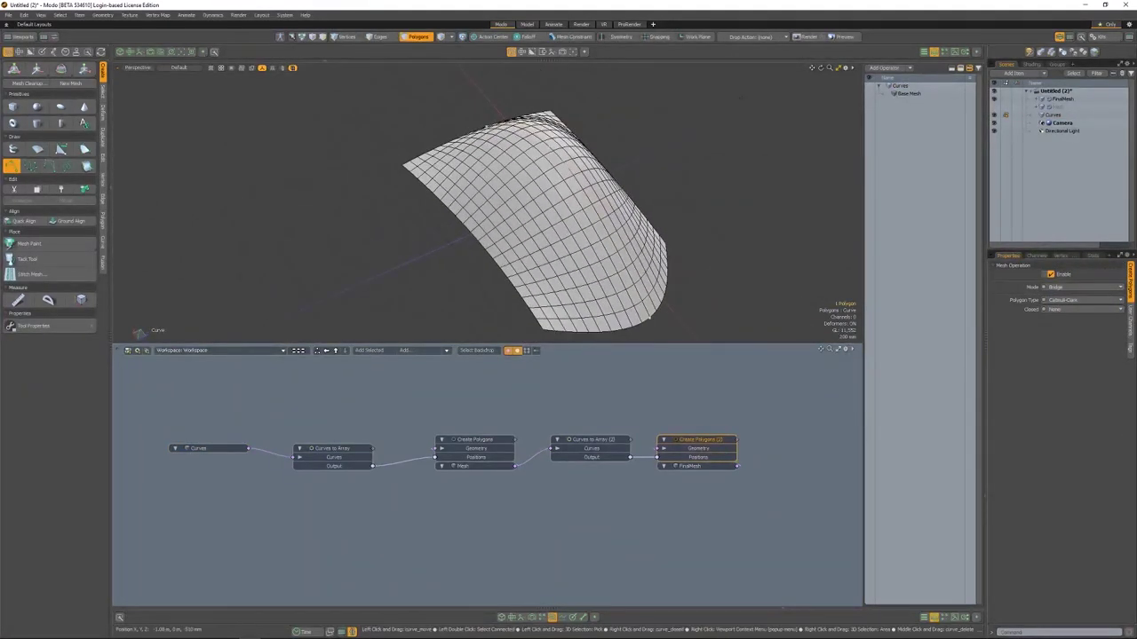
left_click_drag(626, 173, 667, 162, "alt")
left_click_drag(594, 103, 555, 102)
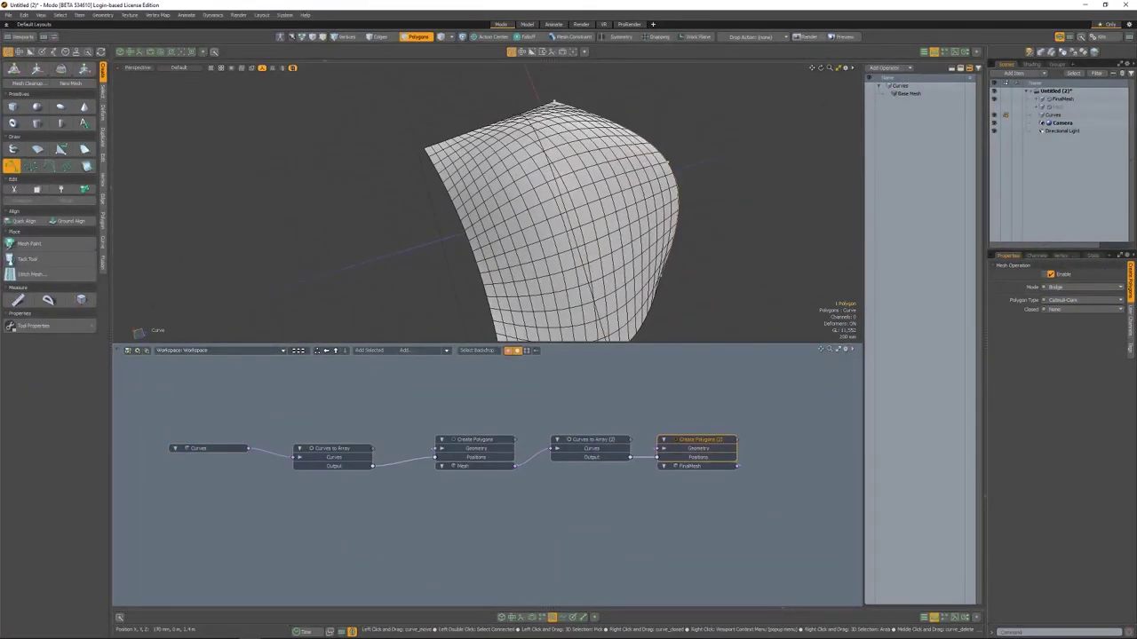
Adjust the end and middle points of the outer curve along the surface's near edge, and drop the Curve tool.
mouse_move(426, 151)
left_mouse_down()
mouse_move(451, 127)
mouse_move(426, 162)
left_mouse_up()
left_click_drag(497, 169, 610, 111, "alt")
left_click_drag(522, 235, 466, 261)
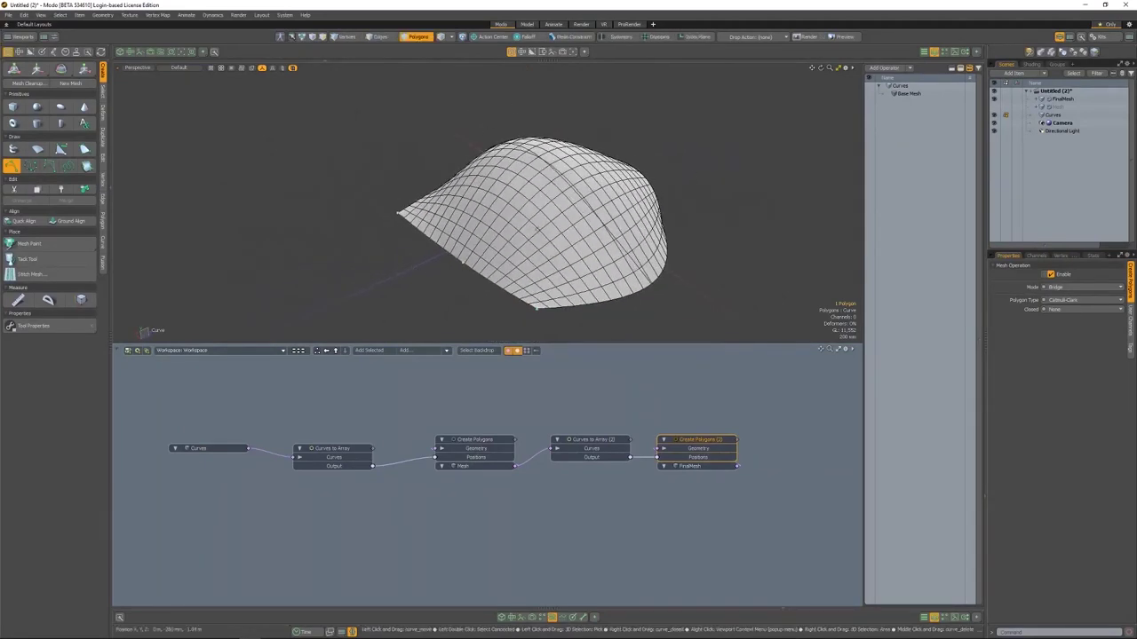
key("space")
Add a key to the second Curves to Array node's Sample Distribution gradient, shift it to about 63% input, and close the Gradient Editor.
left_click(602, 441)
left_click(1121, 341)
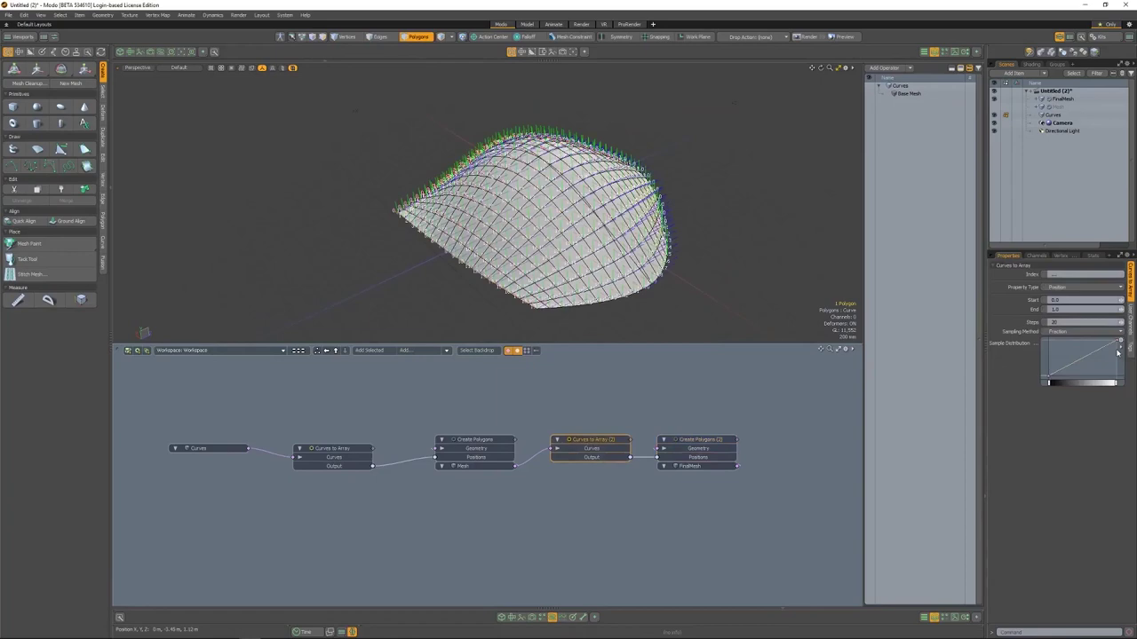
left_click_drag(856, 139, 744, 420)
middle_click(820, 468)
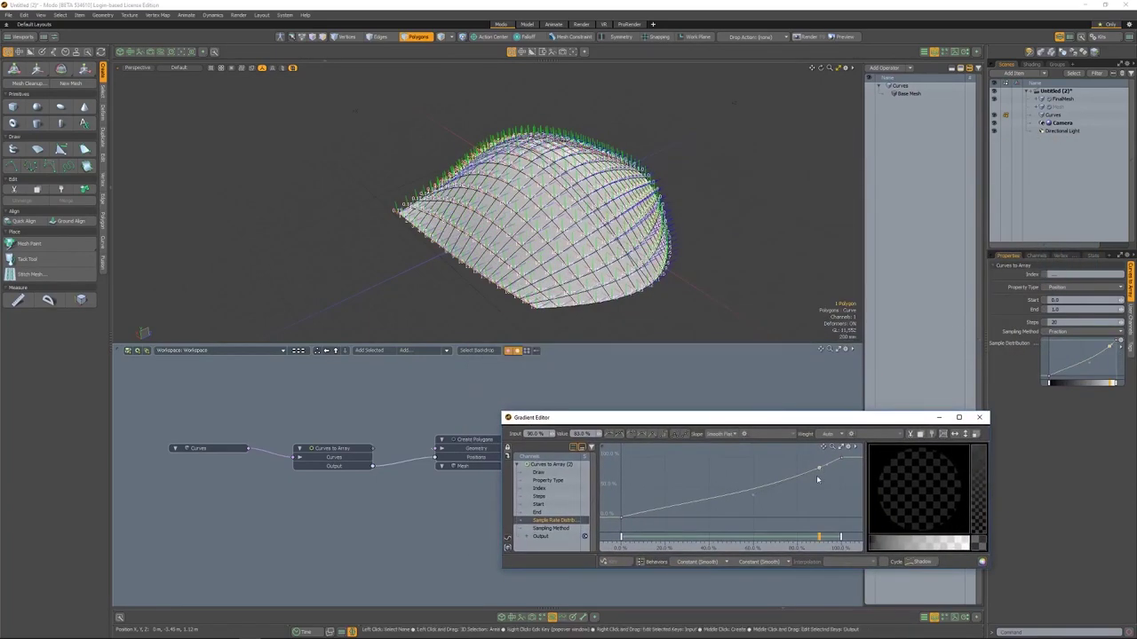
left_click_drag(821, 538, 763, 537)
left_click_drag(751, 238, 721, 258, "alt")
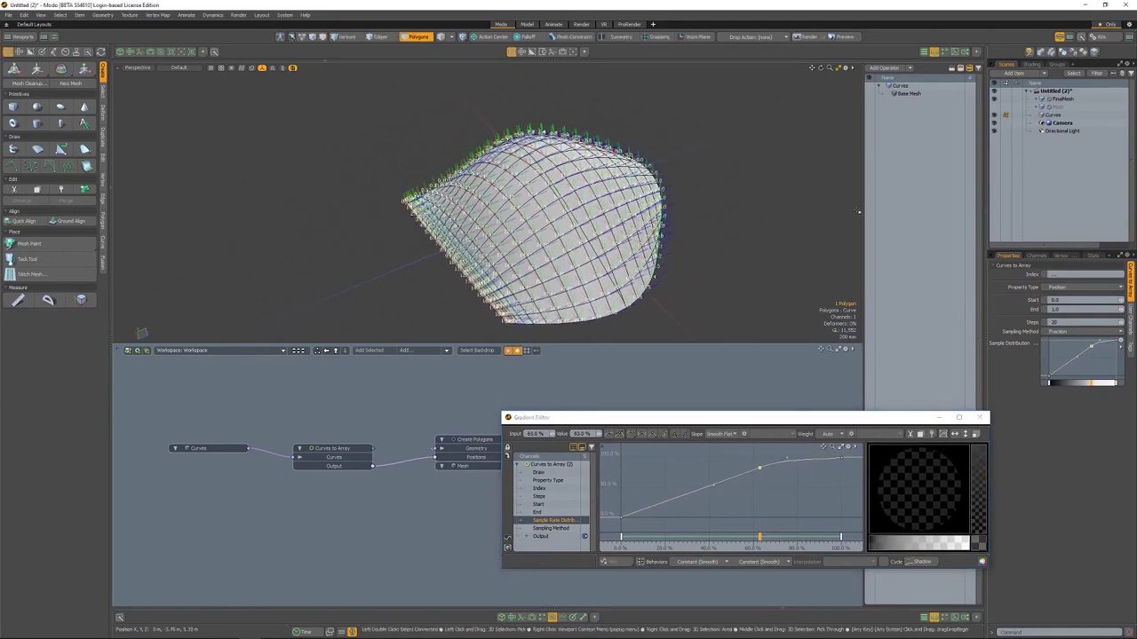
left_click(1064, 99)
left_click_drag(576, 268, 497, 304, "alt")
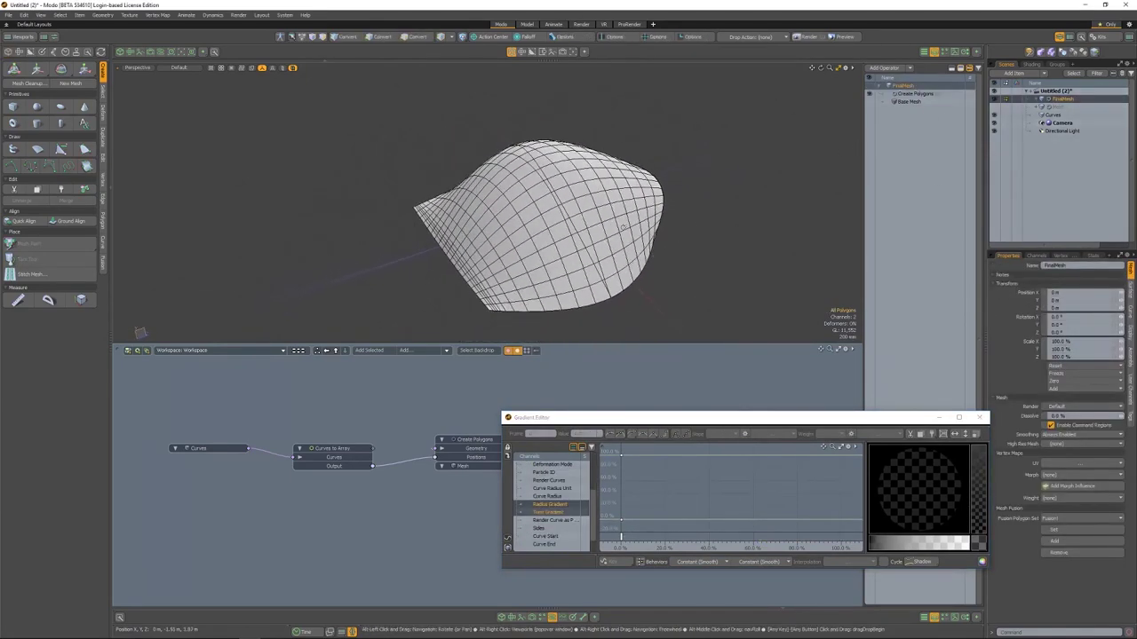
left_click(980, 417)
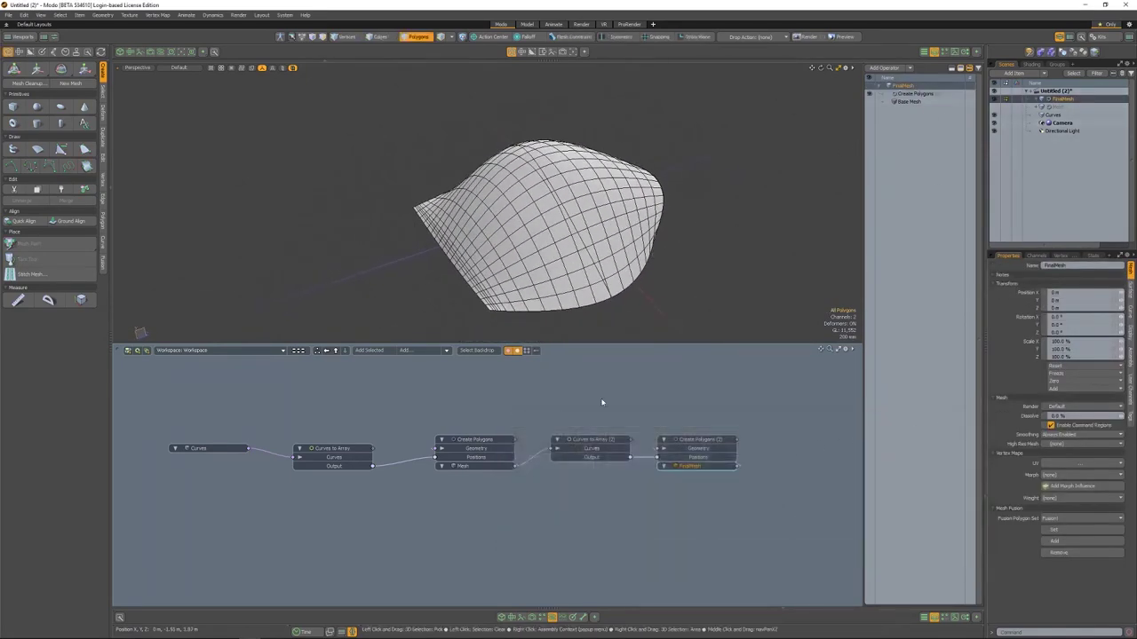
Bring up the properties of the second Curves to Array node for editing its Sample Distribution.
left_click(588, 442)
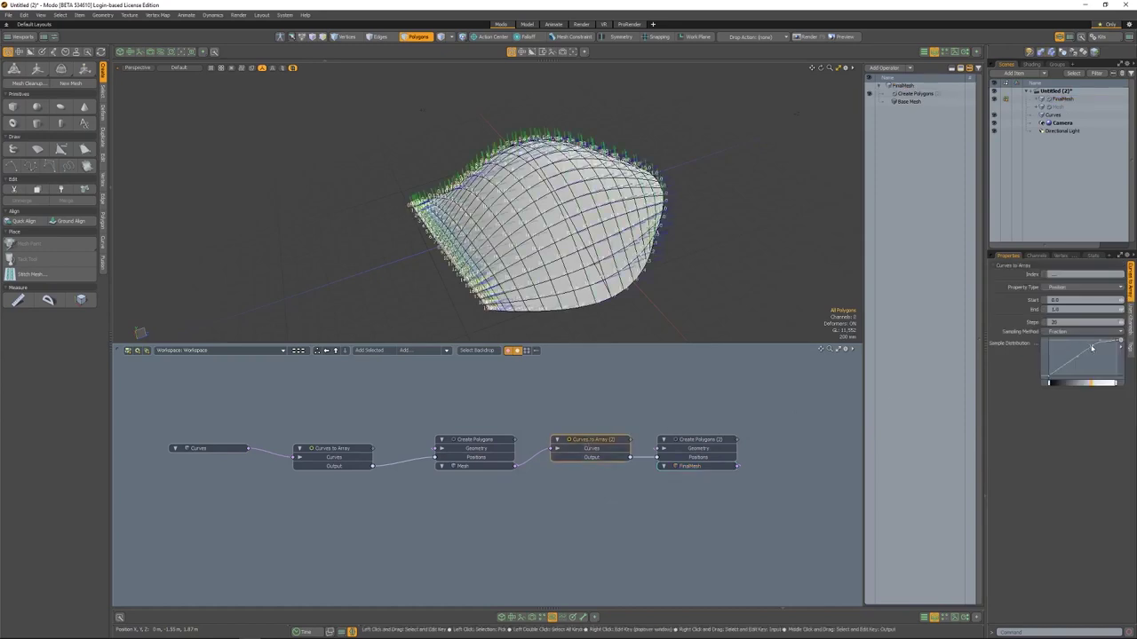